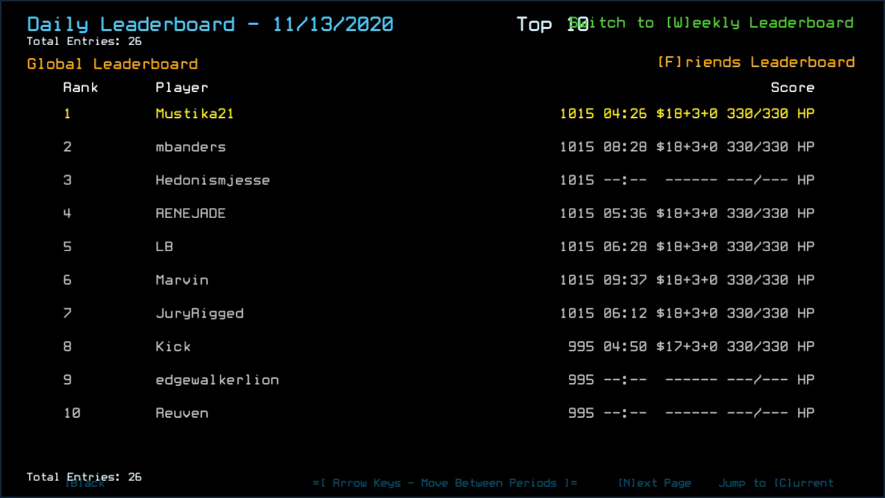
Filter the leaderboard to friends, then return to the Challenge Launcher to load the daily challenge
key("f")
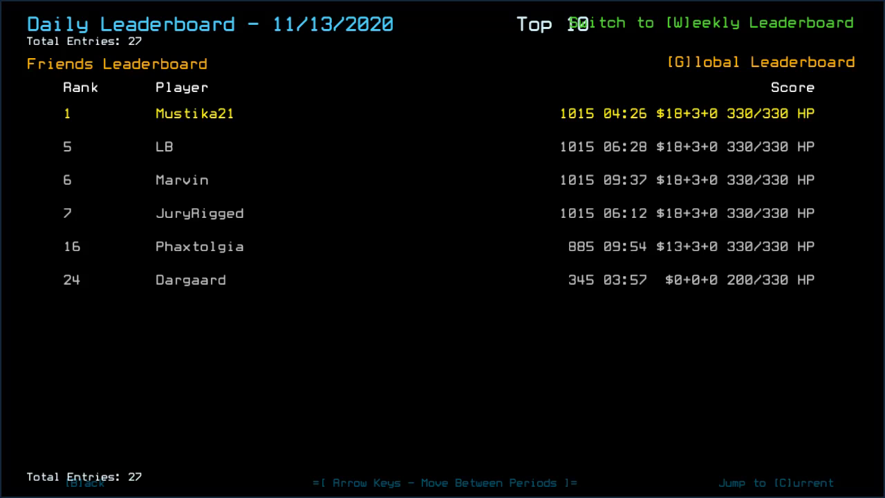
key("b")
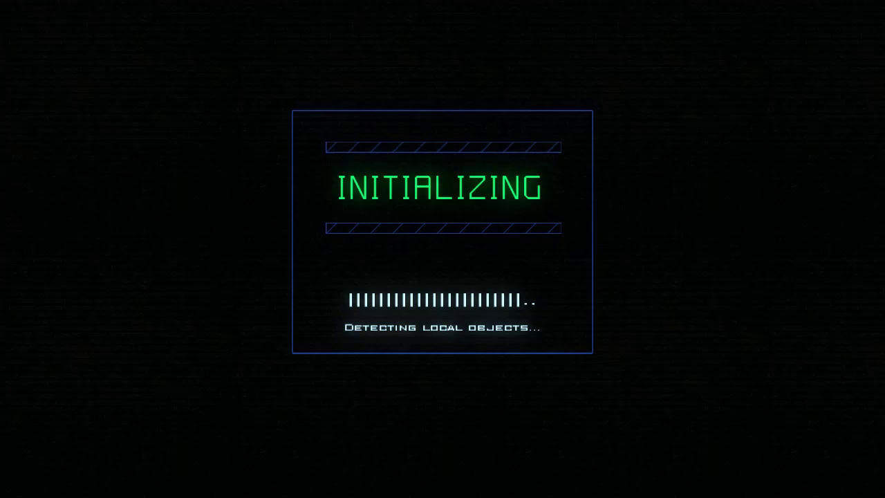
Set graphics Quality to Medium and Far View to Simple, then resume on the ship map
key("Escape")
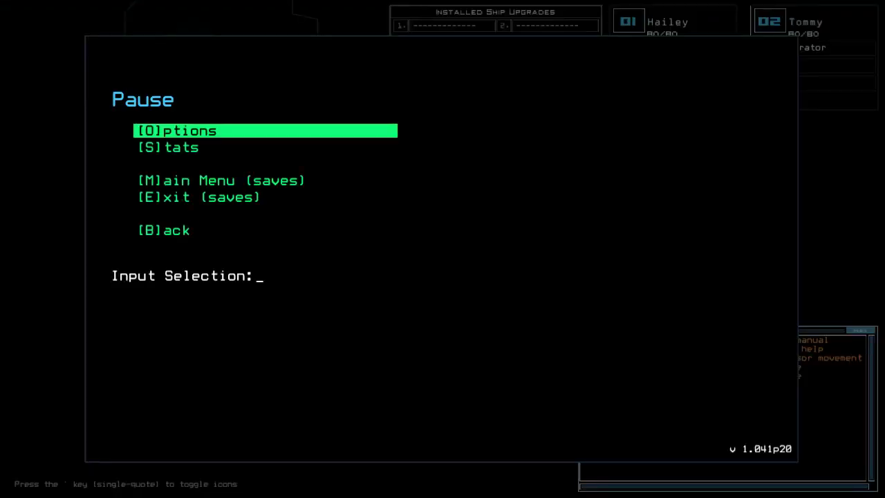
key("o")
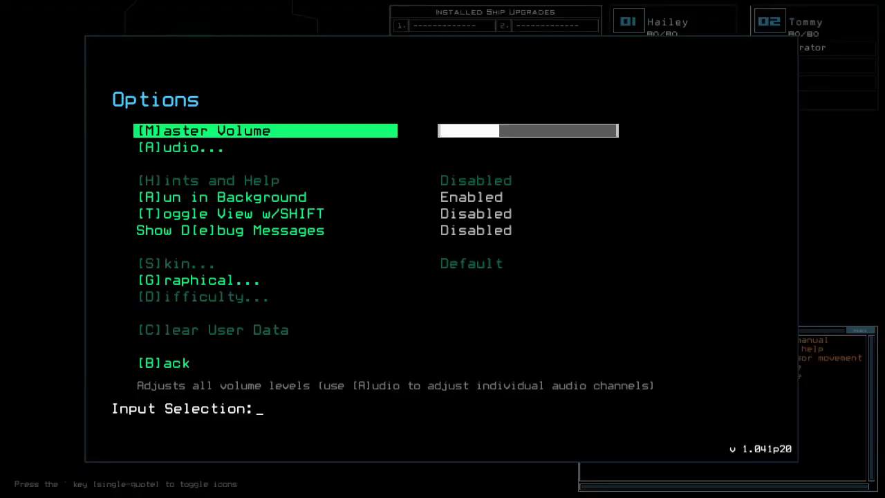
key("g")
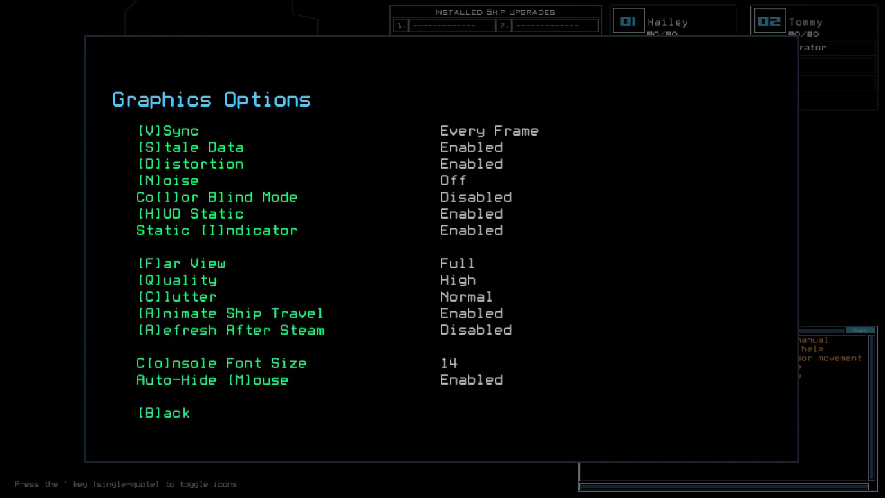
key("q")
key("Down")
key("b")
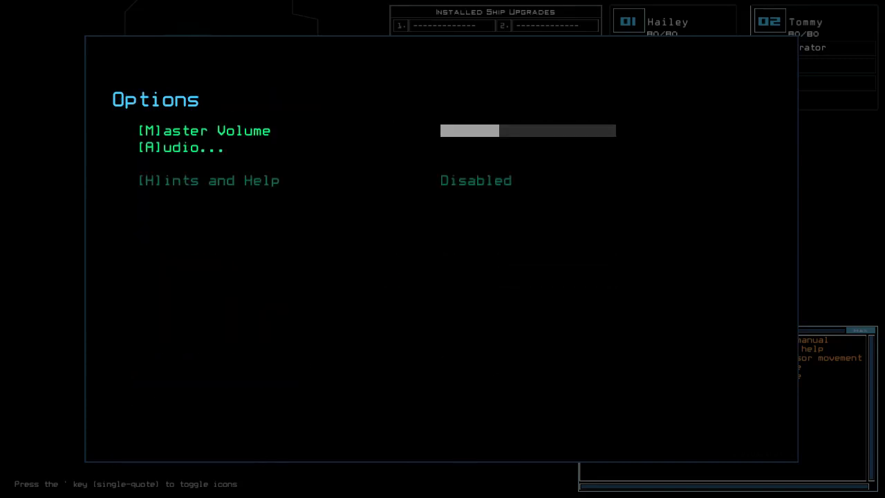
key("b")
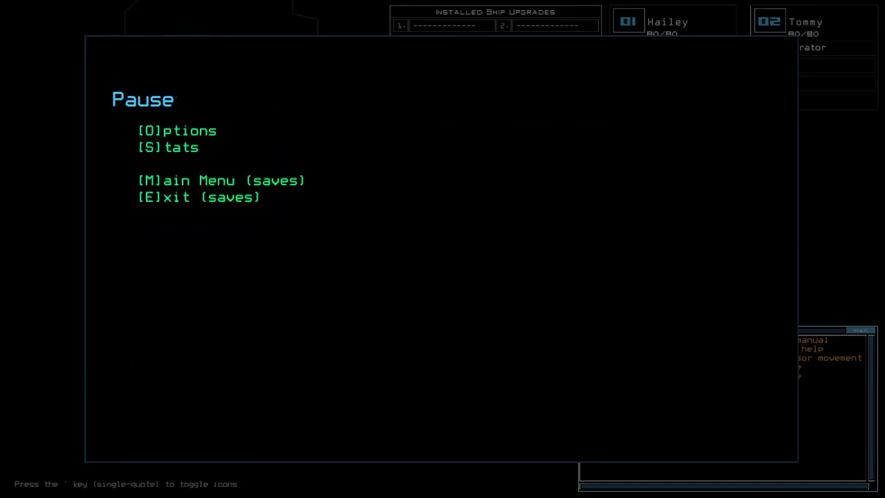
key("b")
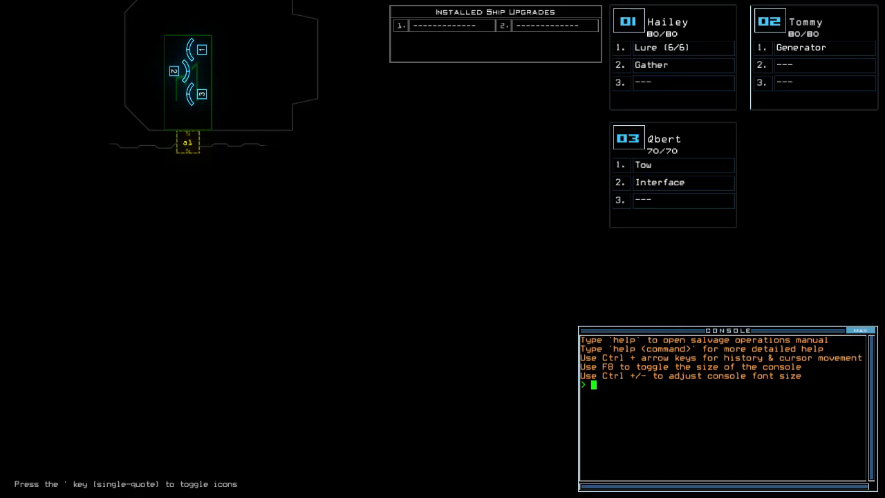
type("status")
Check the derelict status report and look over the aliases without changing them
key("Return")
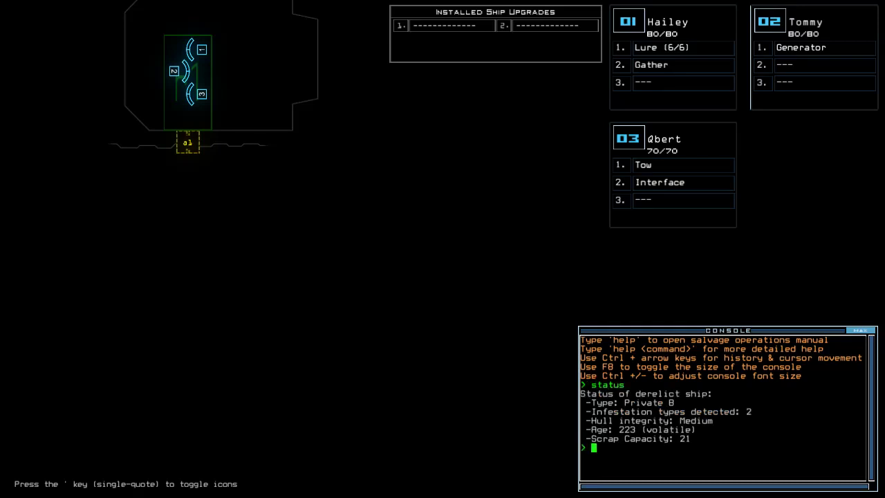
type("alias")
key("Return")
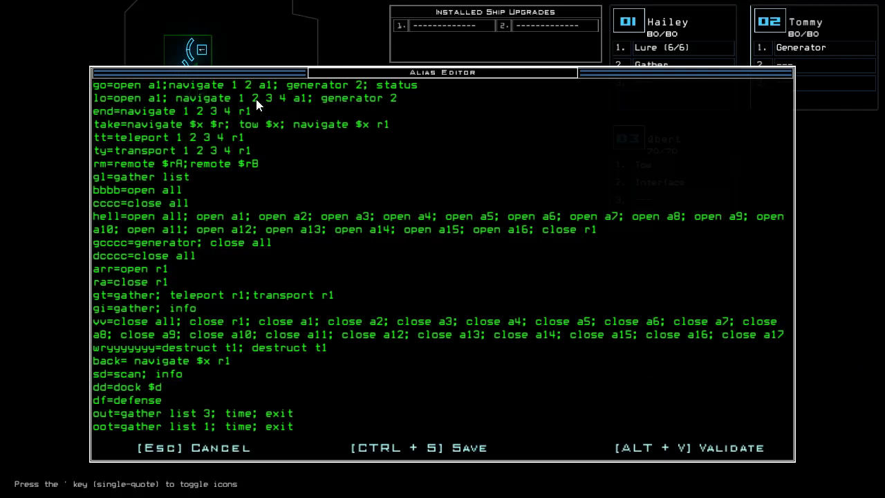
key("Escape")
type("1")
type("swap")
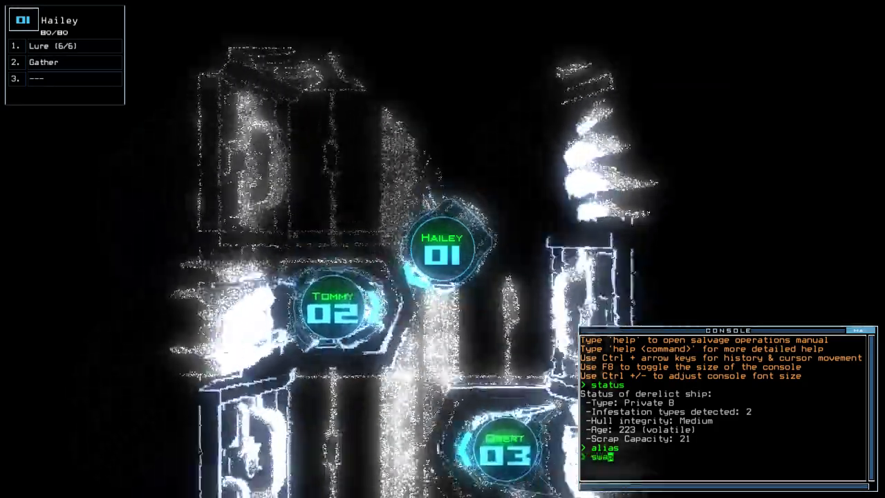
Swap upgrades between drones so Tommy gets Tow and Hailey gets Interface
key("Return")
key("Escape")
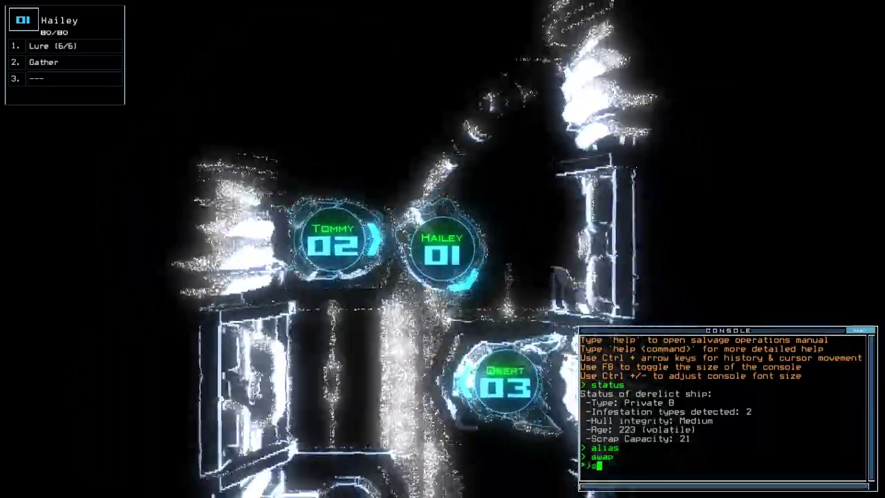
type("swap")
key("Return")
key("Return")
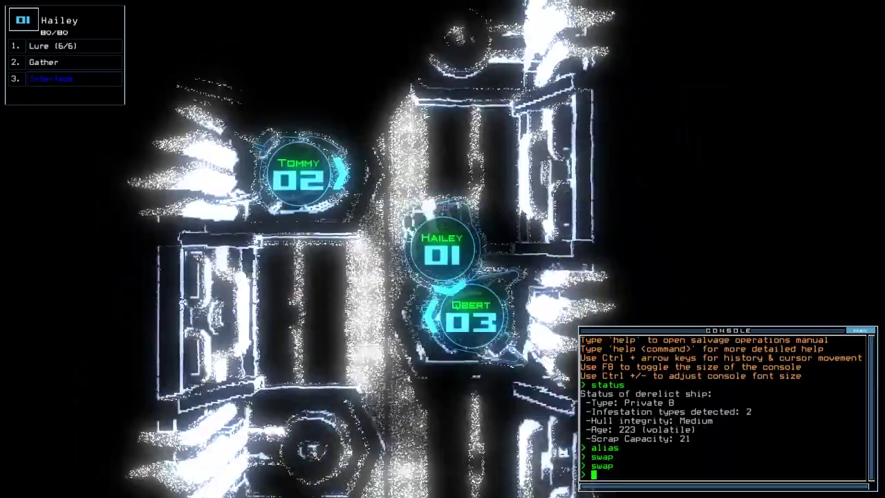
key("Tab")
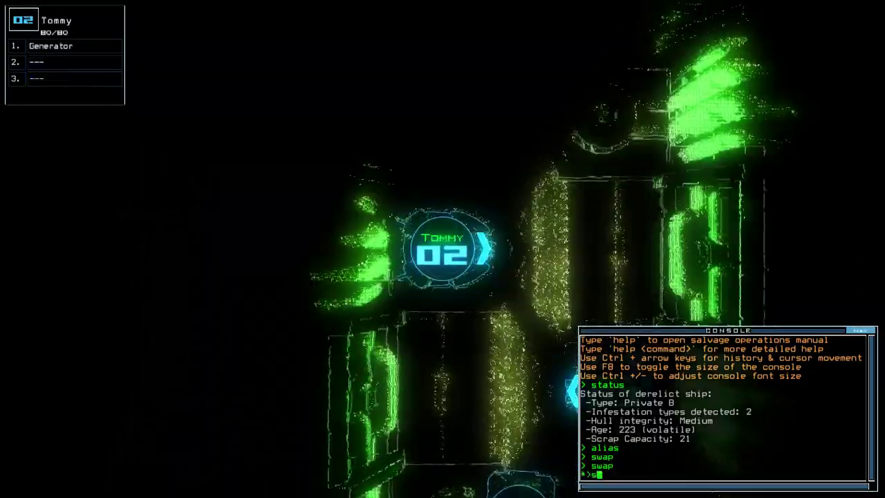
key("ctrl+Up")
key("Return")
key("Right")
key("Escape")
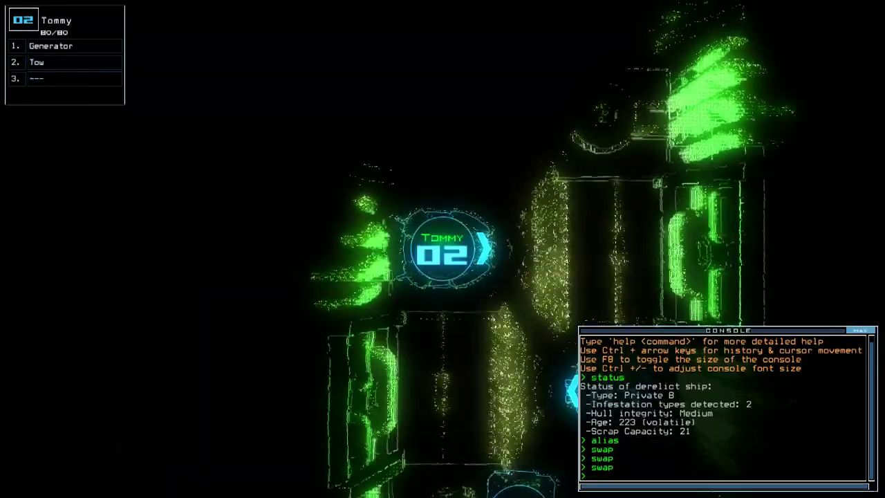
key("Tab")
key("Tab")
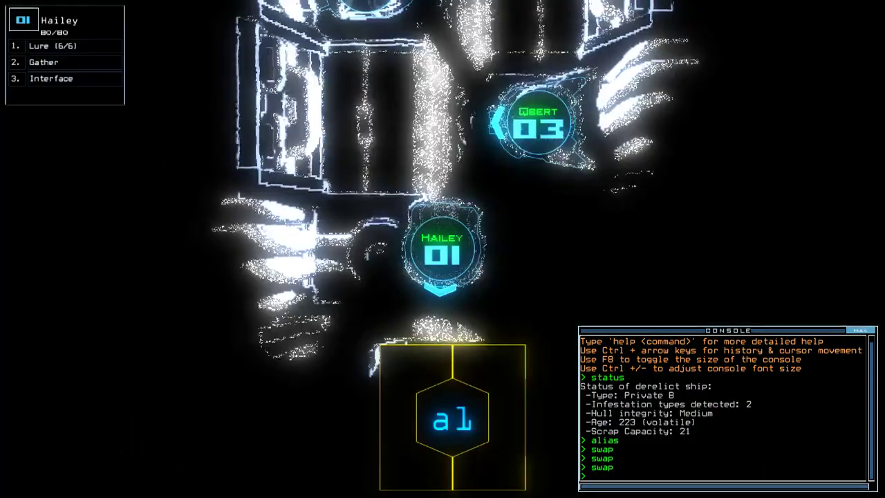
type("2")
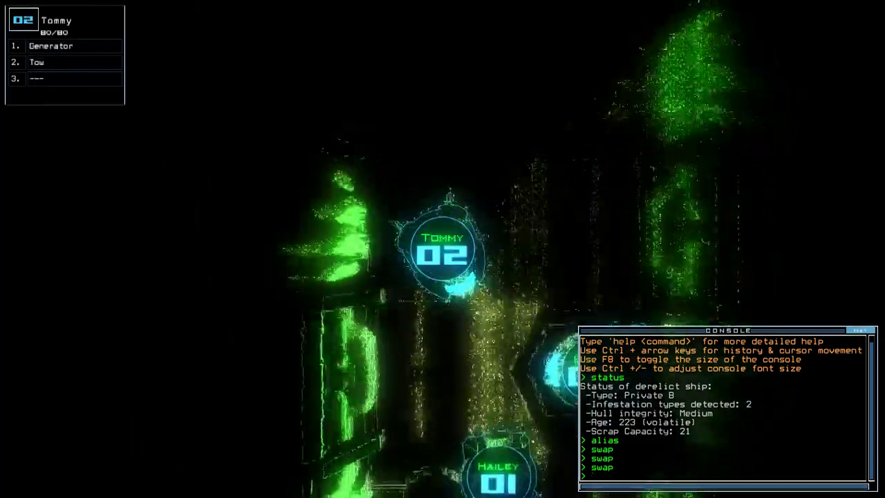
type("1go")
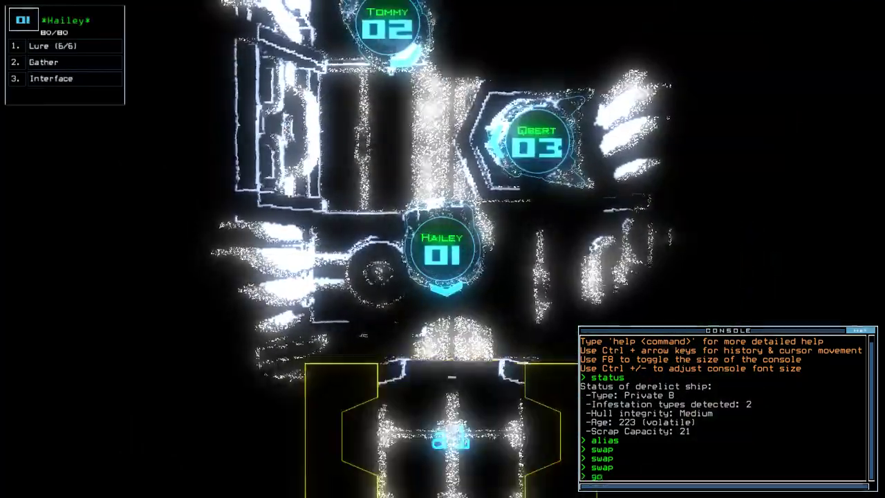
Launch the mission, have drone 2 try tow, and toggle its generator off
key("Return")
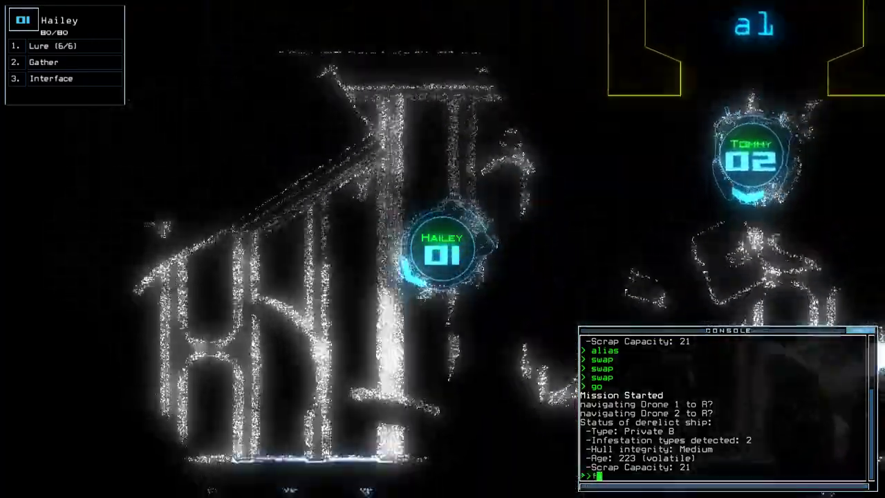
type("tow 2")
key("Return")
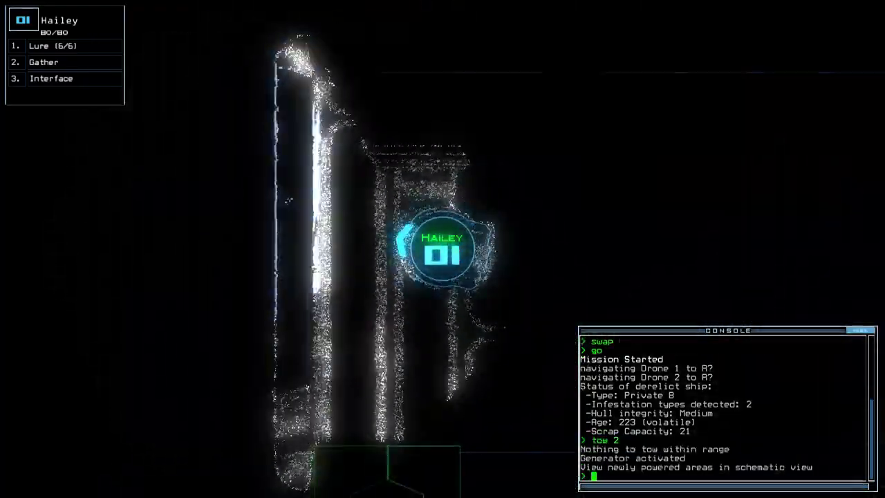
type("generator 2")
key("Return")
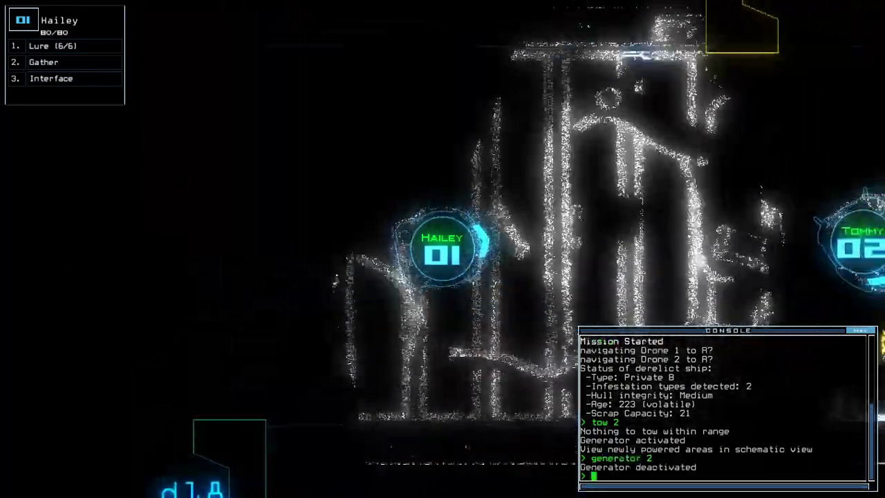
type("ge")
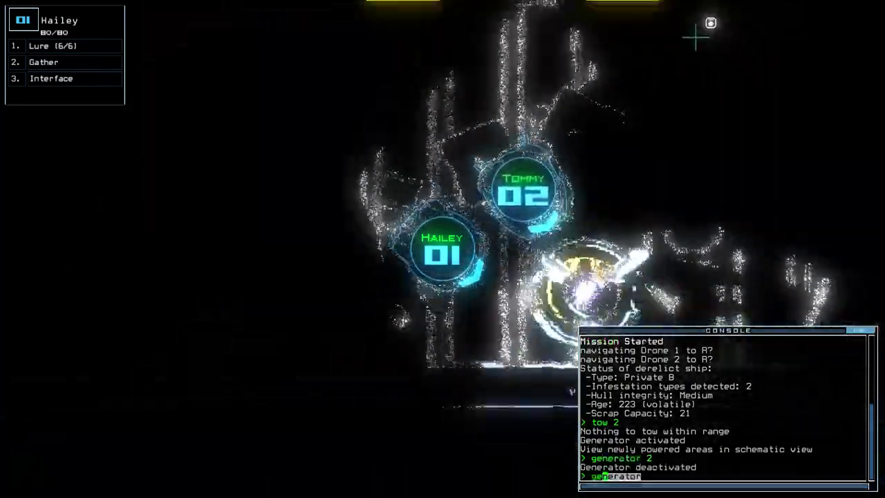
key("BackSpace")
key("BackSpace")
key("BackSpace")
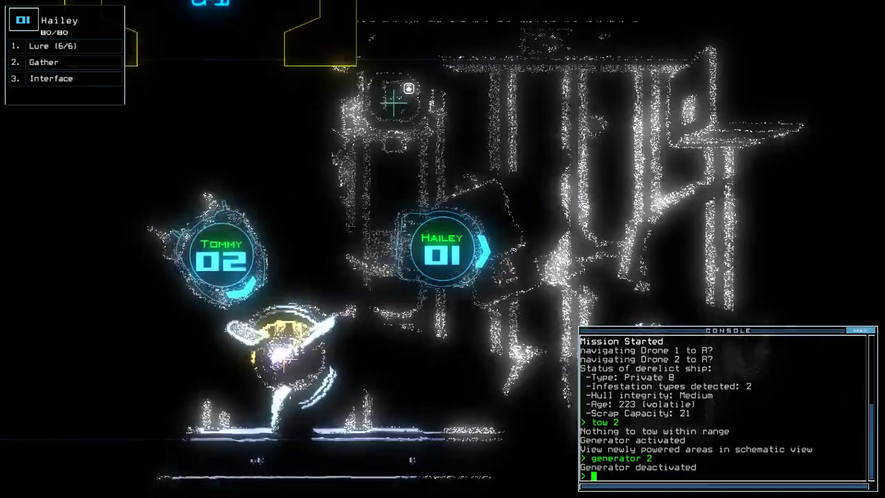
key("Tab")
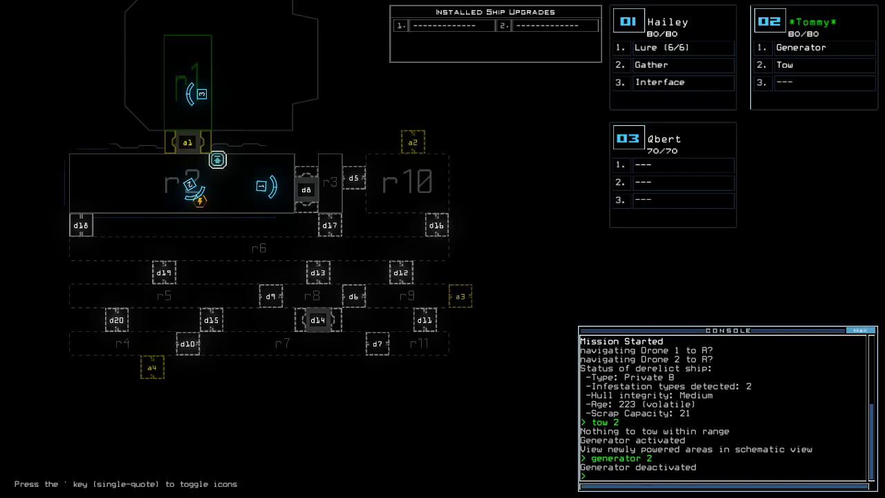
type("erator 2")
Turn drone 2's generator back on, then have Hailey reach d14, drop a lure and gather scrap
key("Return")
key("Tab")
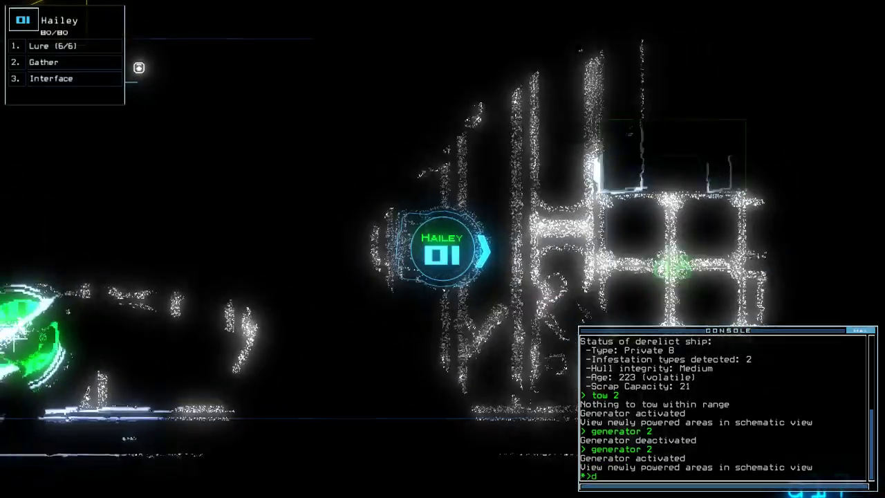
type("d14")
key("Return")
type("1")
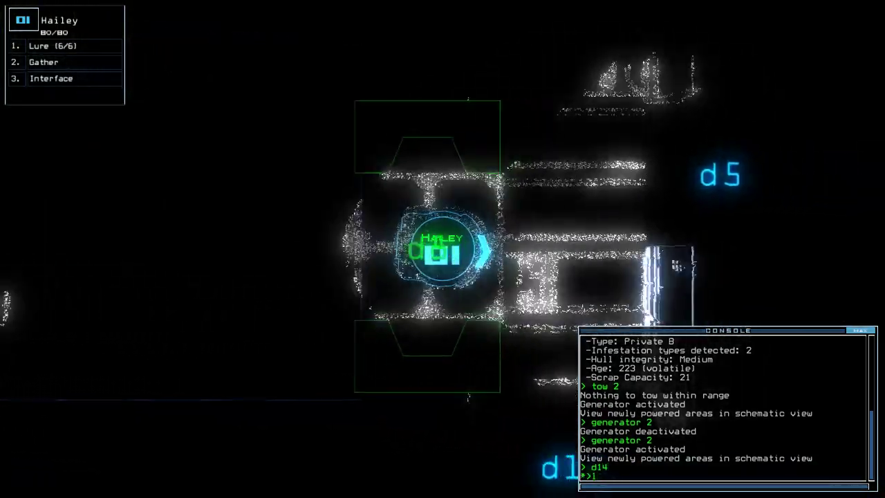
key("Return")
type("g")
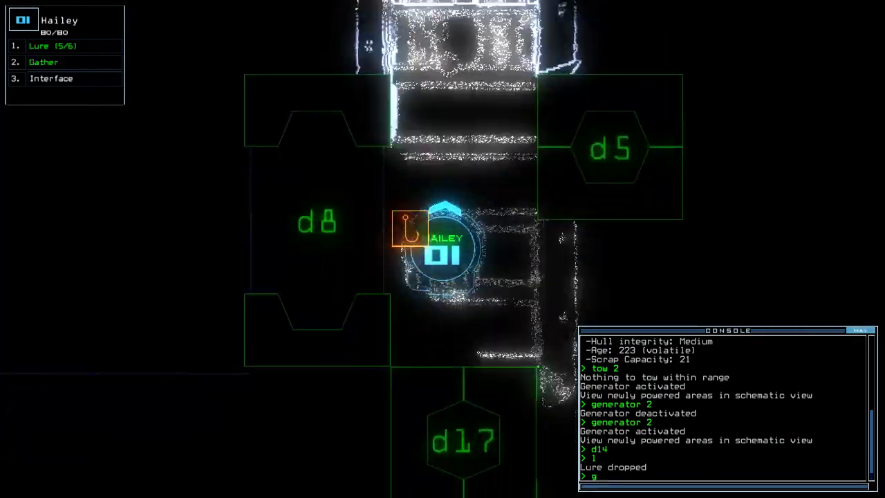
key("Return")
Have Hailey close the blocked door d5, open door d17 and gather the scrap there
key("Tab")
key("Tab")
type("d5")
key("Return")
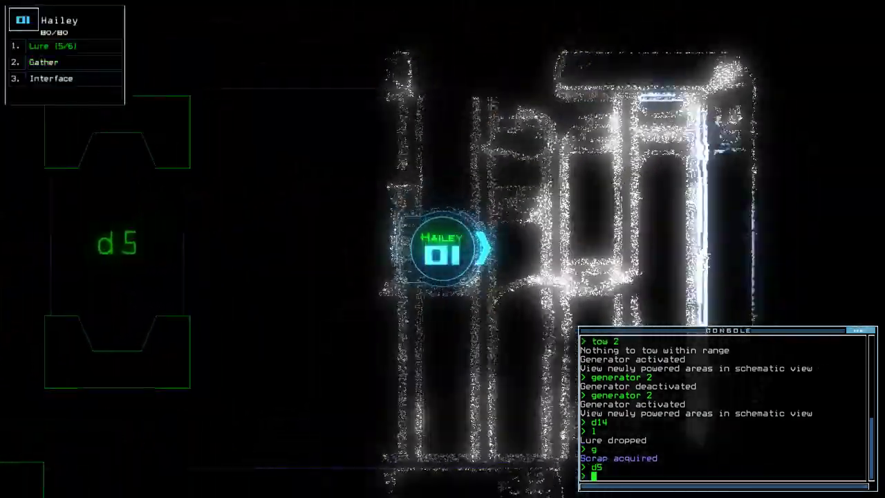
key("Tab")
key("Tab")
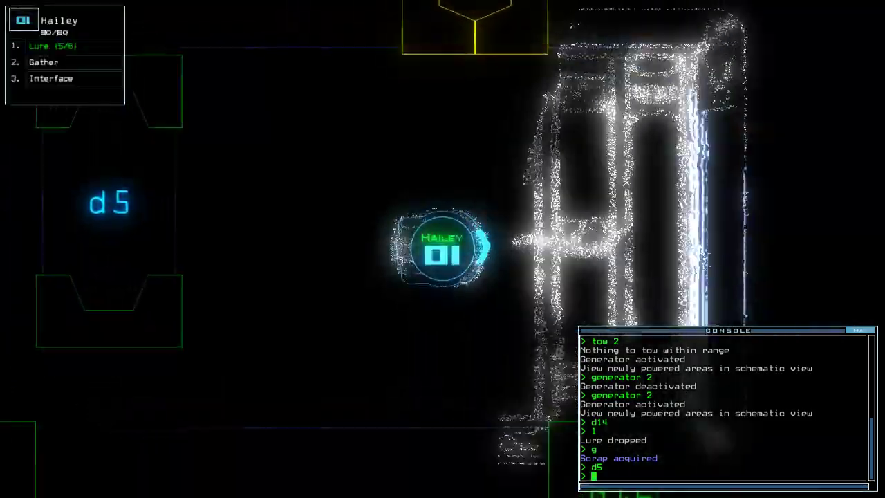
type("d5")
key("Return")
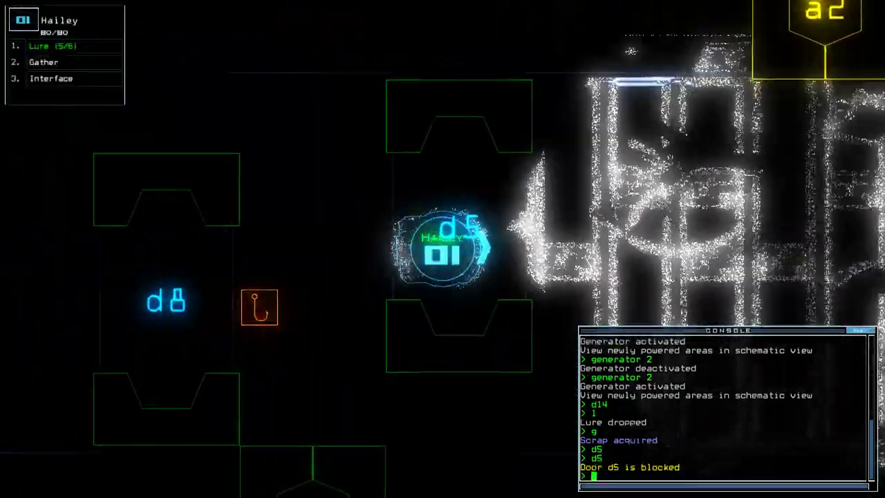
type("d17")
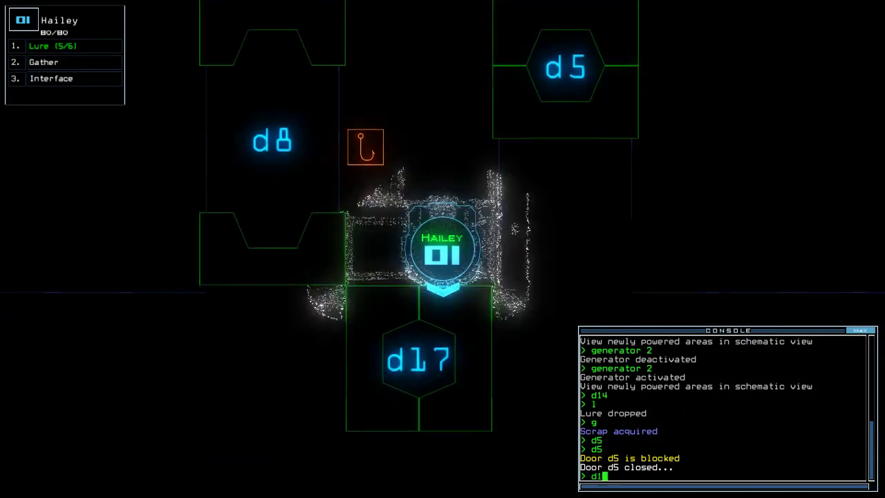
key("Return")
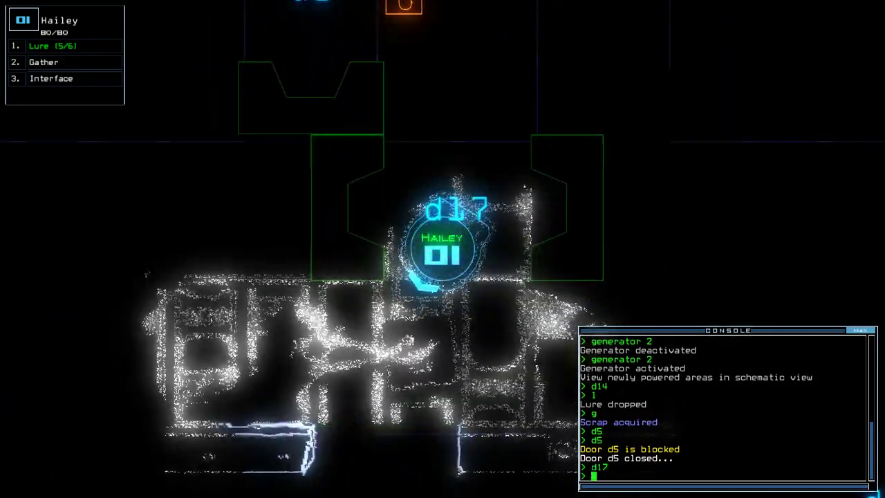
type("g")
key("Return")
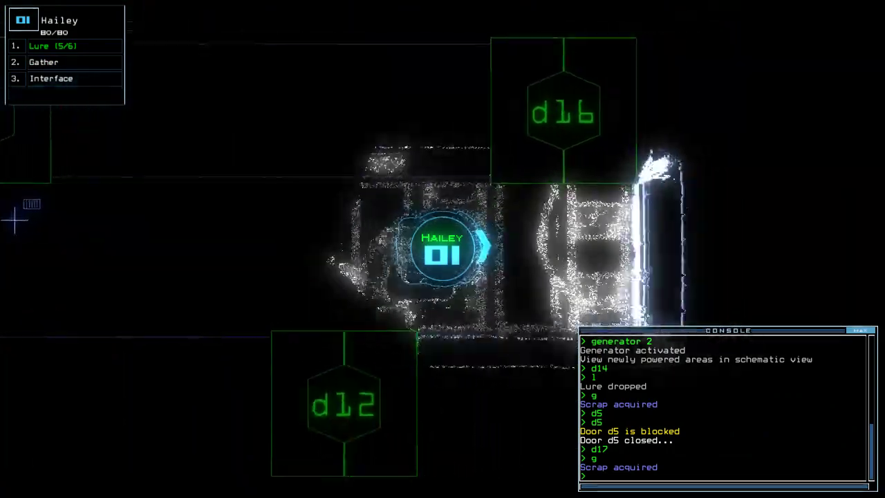
Open door d8 and check the upgrade swap screen without changes
key("Tab")
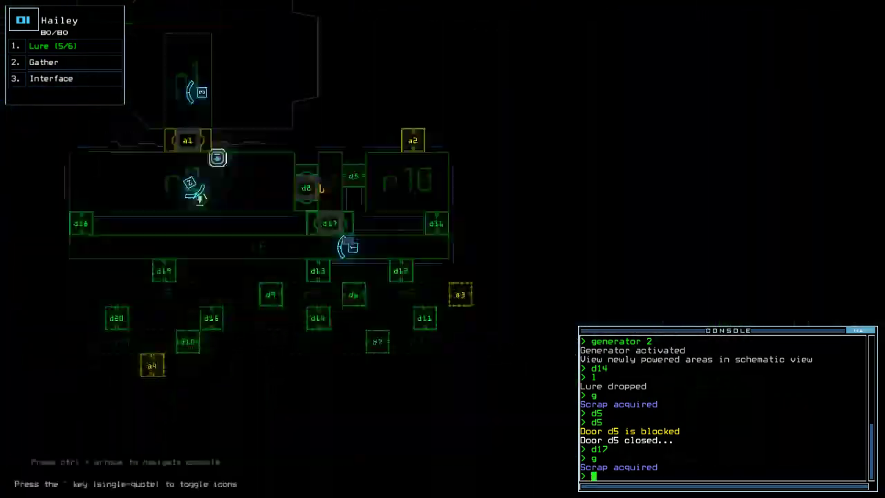
key("Tab")
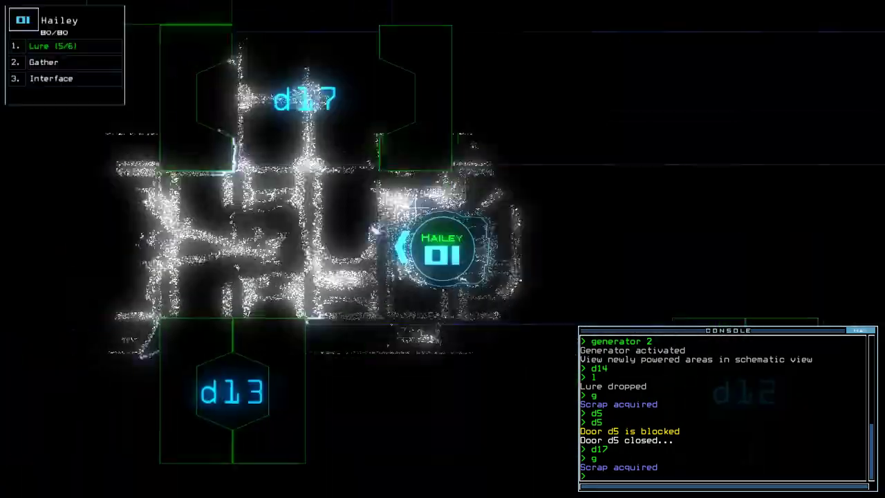
type("d8")
key("Return")
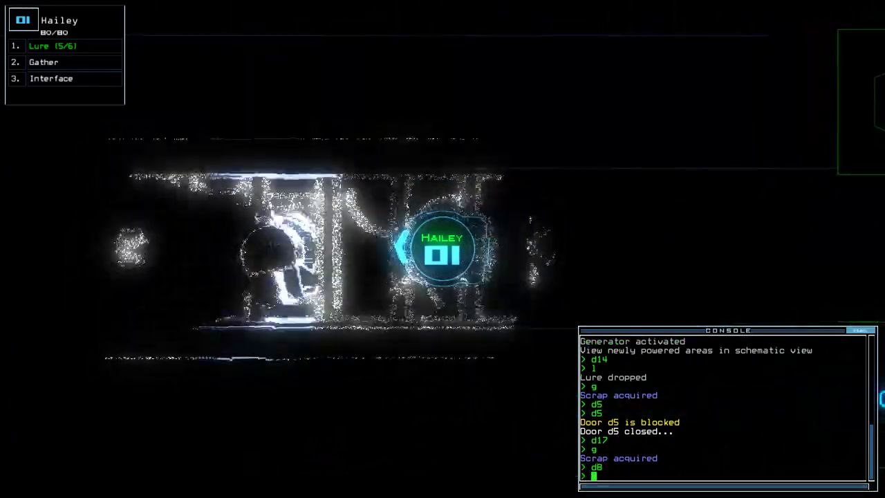
type("swap")
key("Return")
key("Escape")
Open door d18, send drone 3 to room r6, and drop a lure from Hailey
key("Tab")
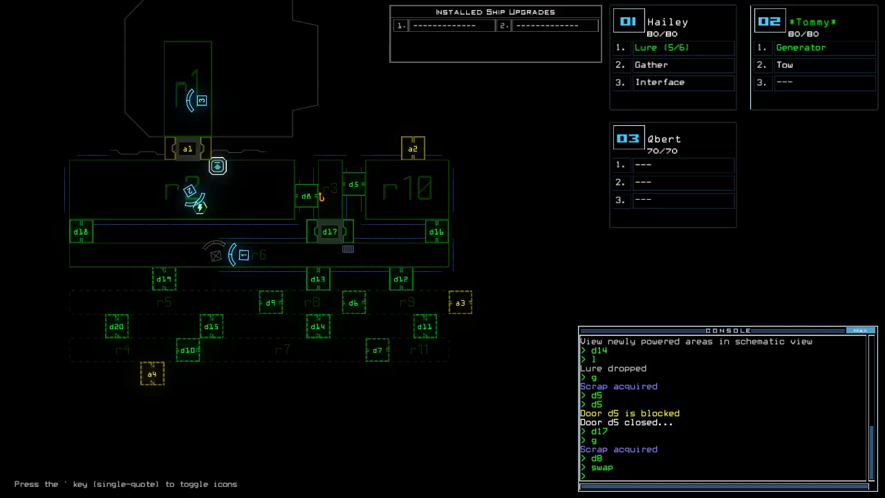
type("d18")
key("Return")
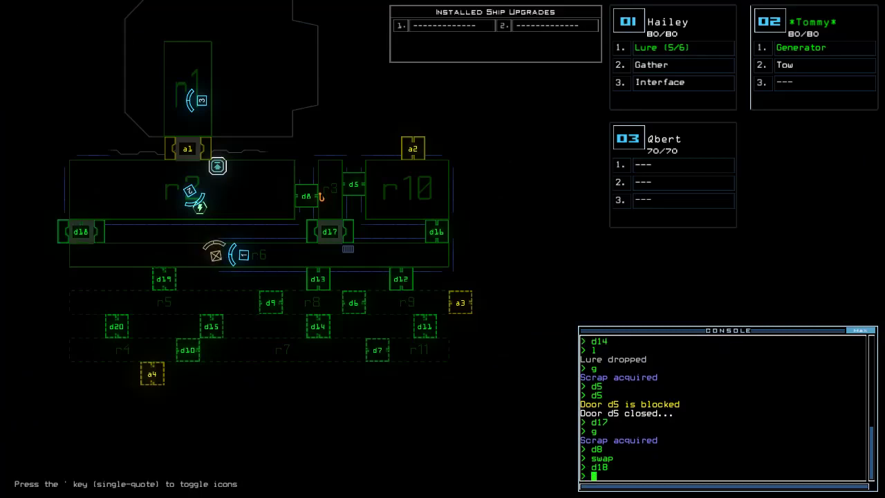
type("navigate 3 r")
type("6")
key("Return")
key("Tab")
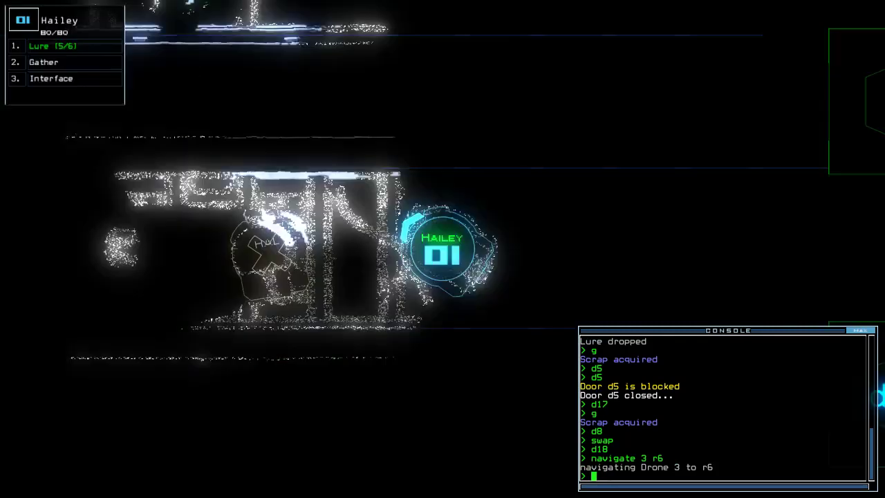
type("l")
key("Return")
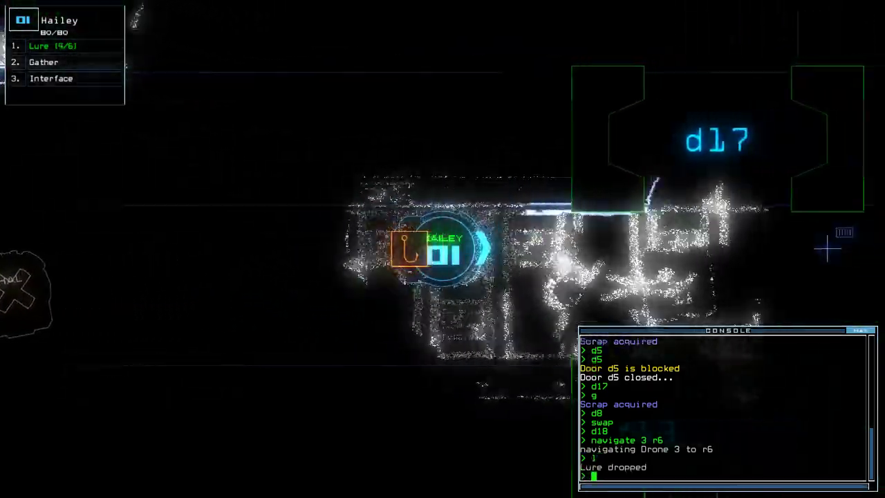
Move the Gather upgrade to Qbert and have it collect scrap
key("3")
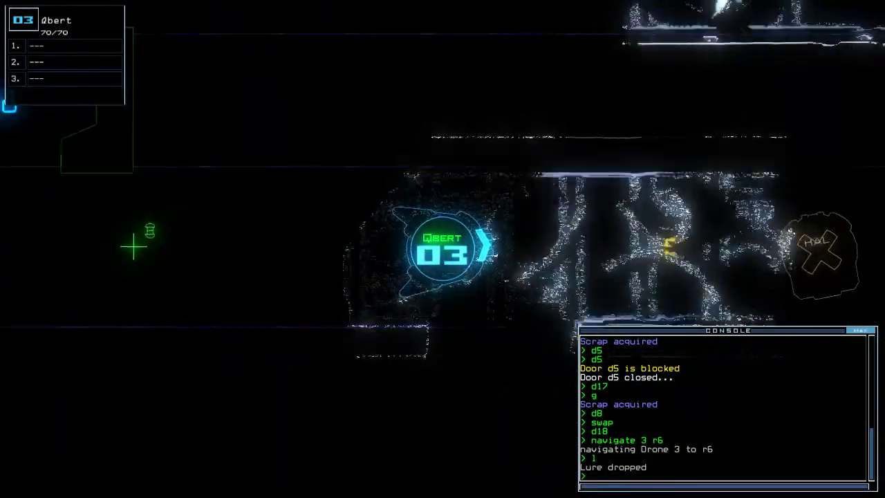
type("swap")
key("Return")
key("Escape")
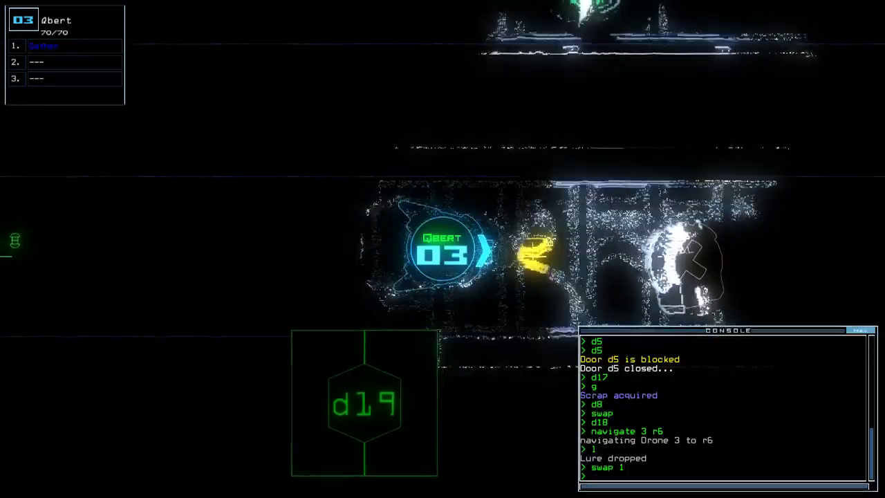
type("g")
key("Return")
type("swap")
key("Return")
key("Return")
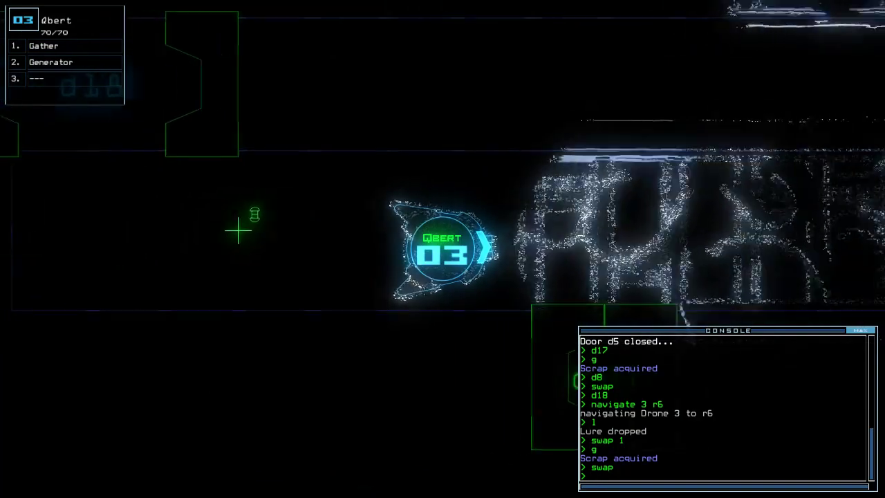
type("g")
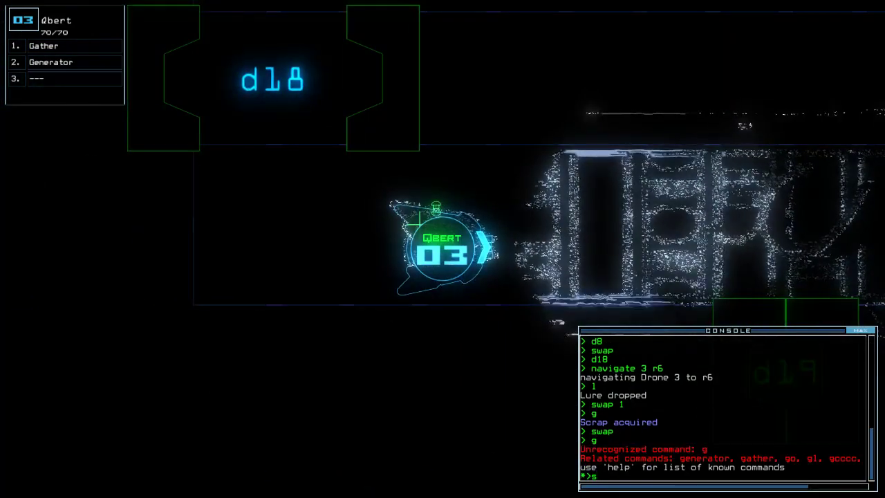
Hand Gather back to Hailey and send Qbert back to the ship at r1
key("Return")
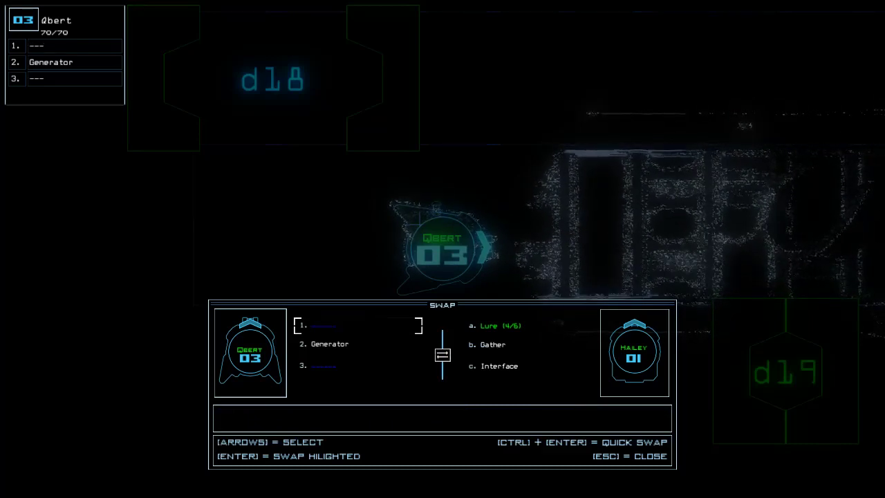
key("Escape")
type("back")
key("Return")
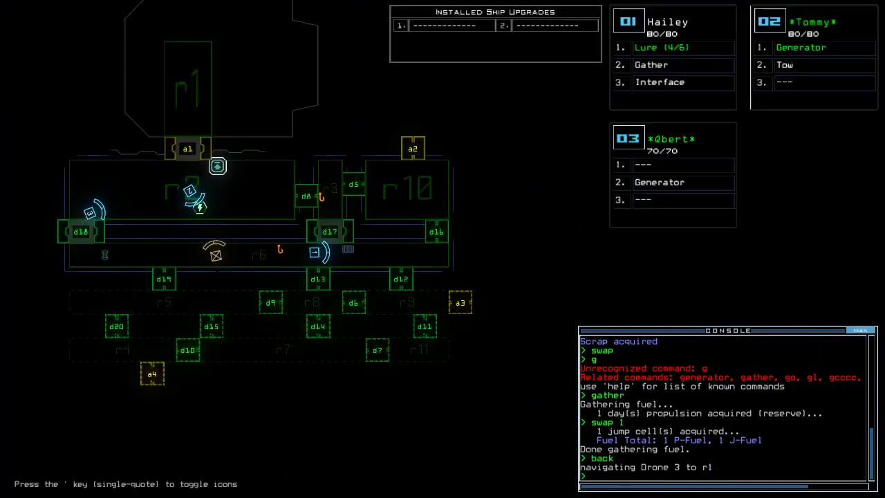
key("1")
type("pi")
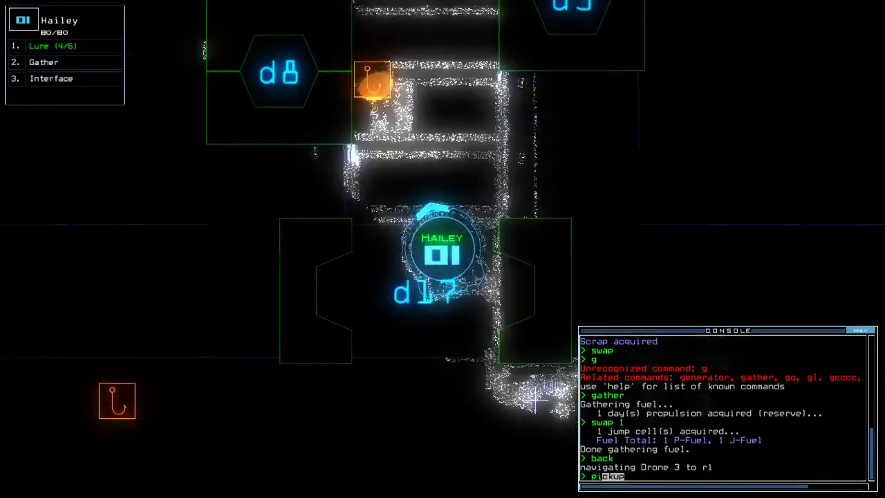
type("ckup")
Recover Hailey's lures, close the open doors, open d13 and drop a lure
key("Return")
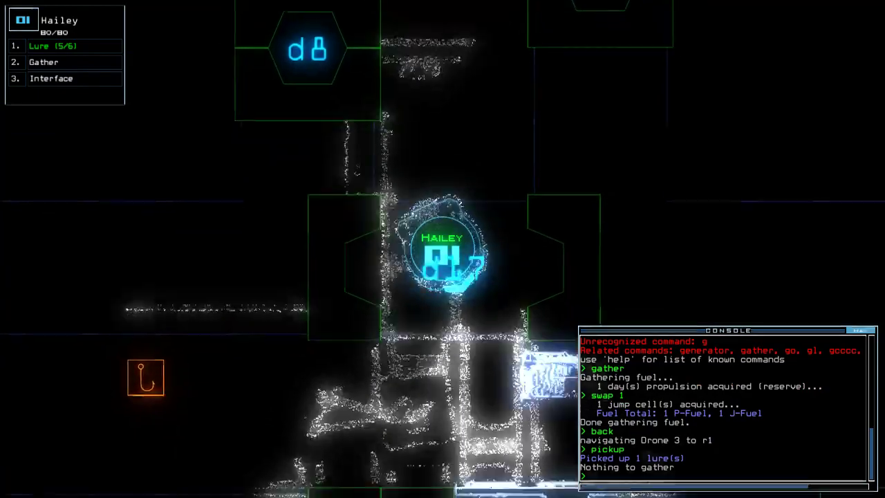
type("cccc")
key("Return")
type("d13")
key("Return")
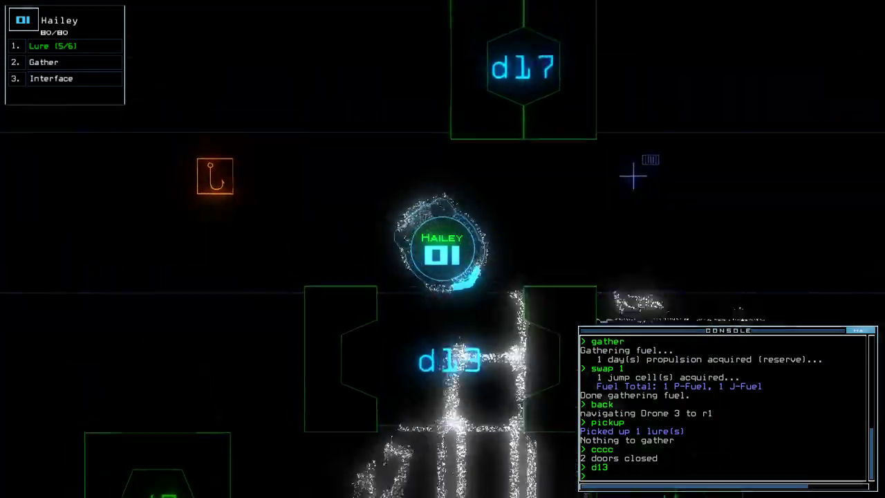
type("pickup")
key("Return")
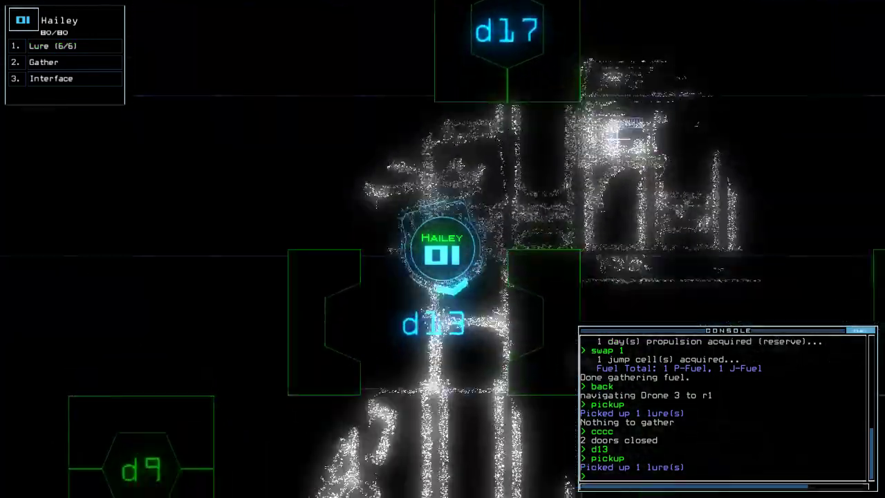
type("l")
key("Return")
type("d")
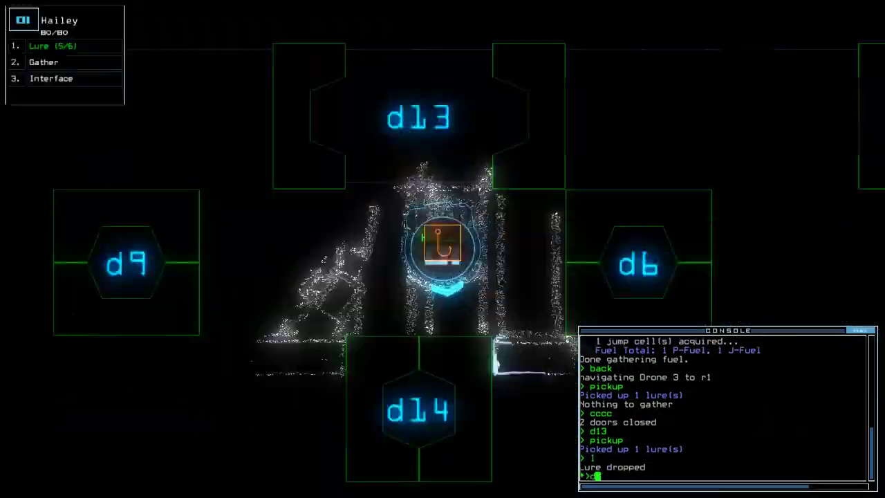
type("6")
Open doors d6 and d9, close the open doors, gather scrap, recall Tommy and recover the lure
key("Return")
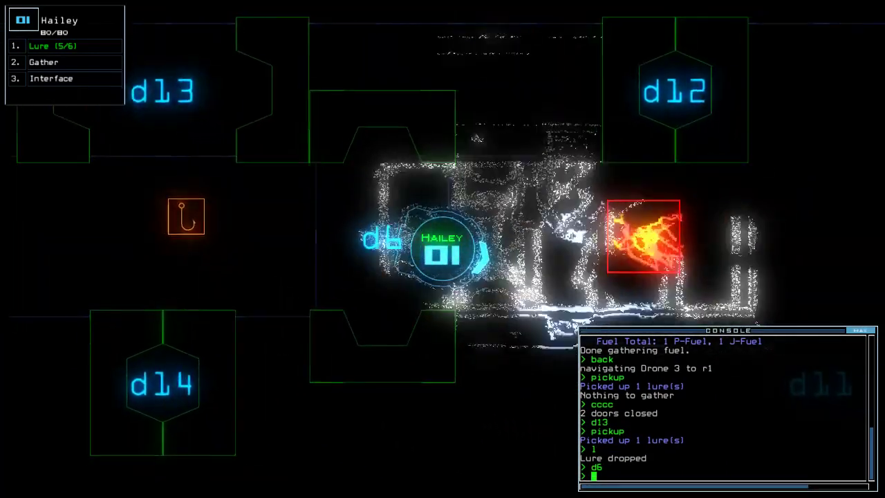
type("cccc")
key("Return")
type("d1")
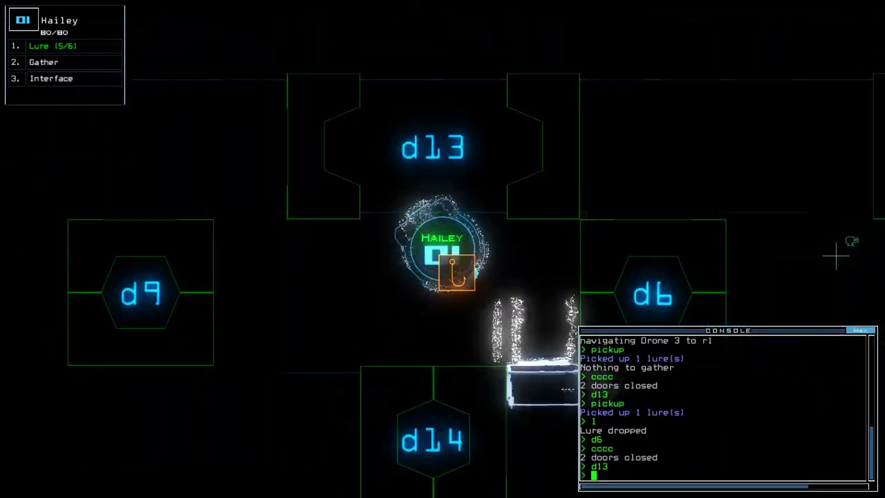
type("d9")
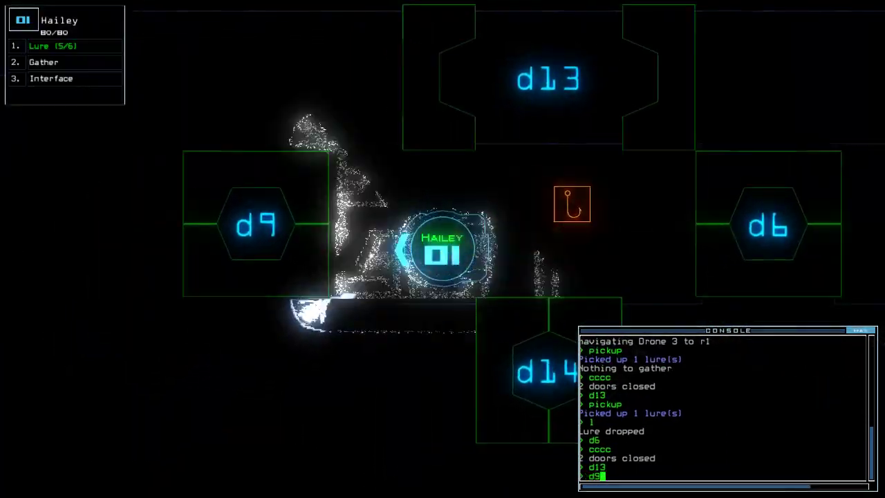
type("g")
key("Return")
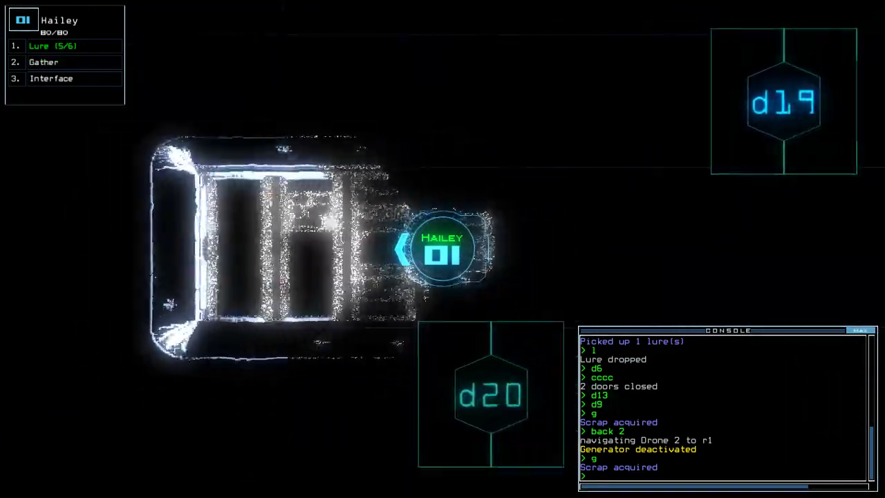
key("Left")
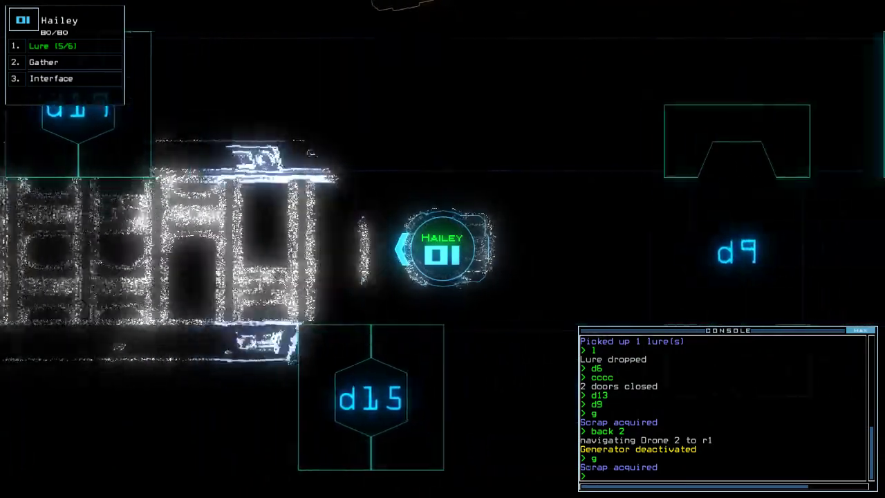
type("pi")
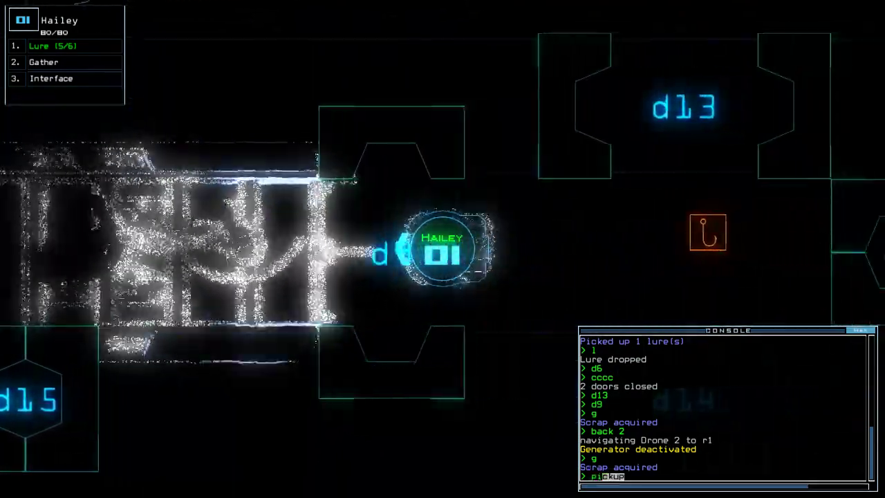
type("ckup")
key("Return")
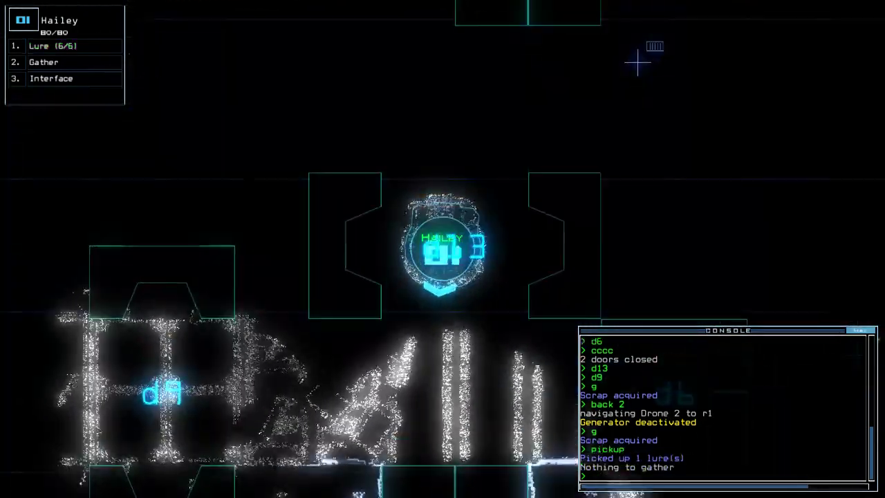
key("Tab")
type("te")
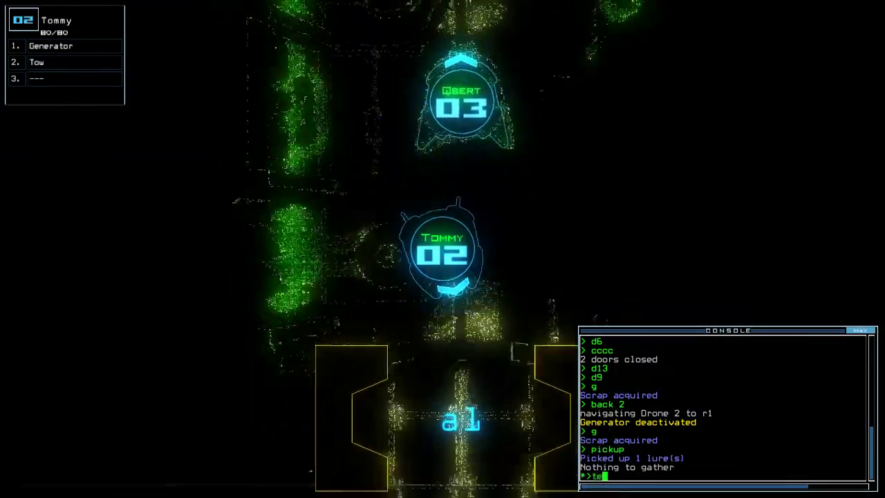
Check the mission time, power up the generator and review the newly powered areas
key("Return")
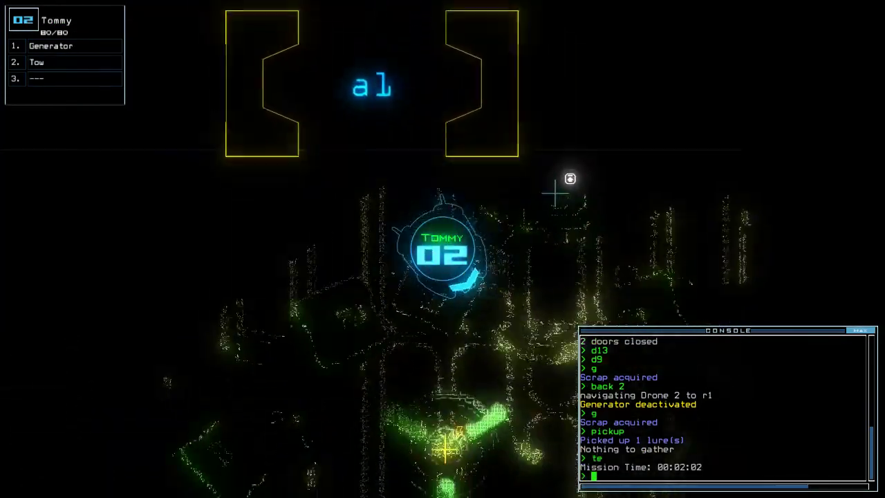
type("g")
key("Return")
key("Tab")
key("space")
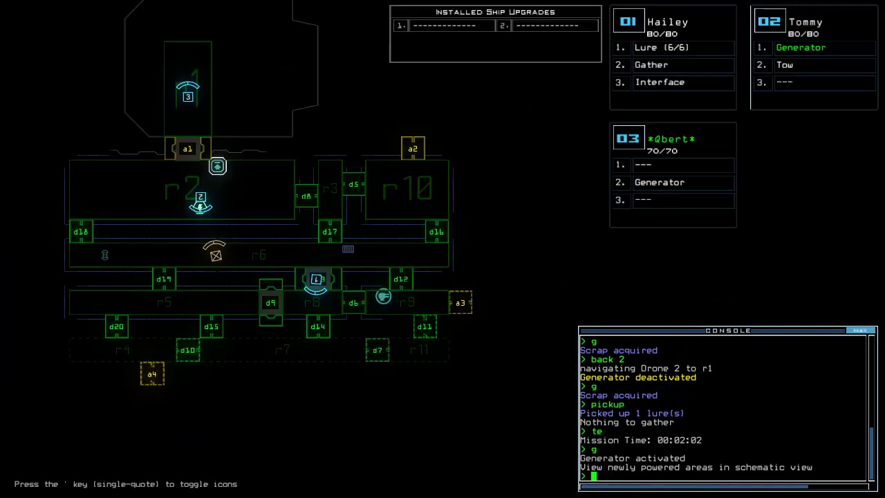
key("space")
type("l")
Drop a lure from Hailey, open door d14, and pick the lure back up
key("Return")
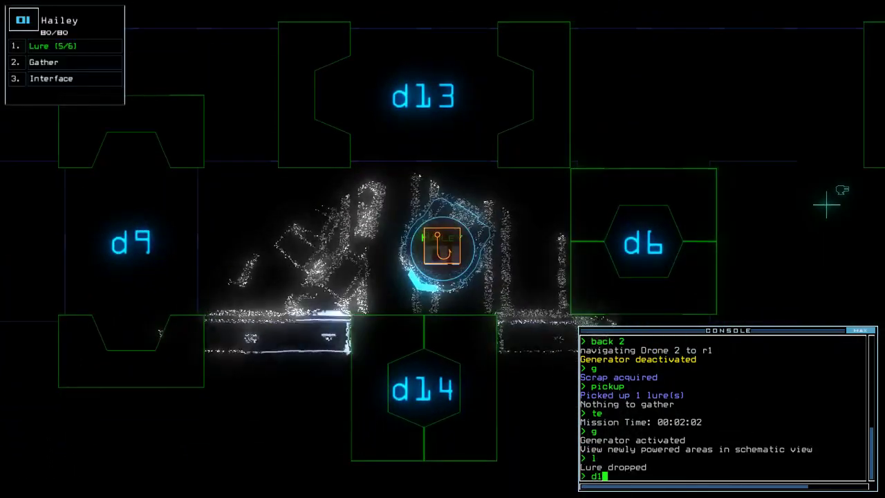
type("4")
key("Return")
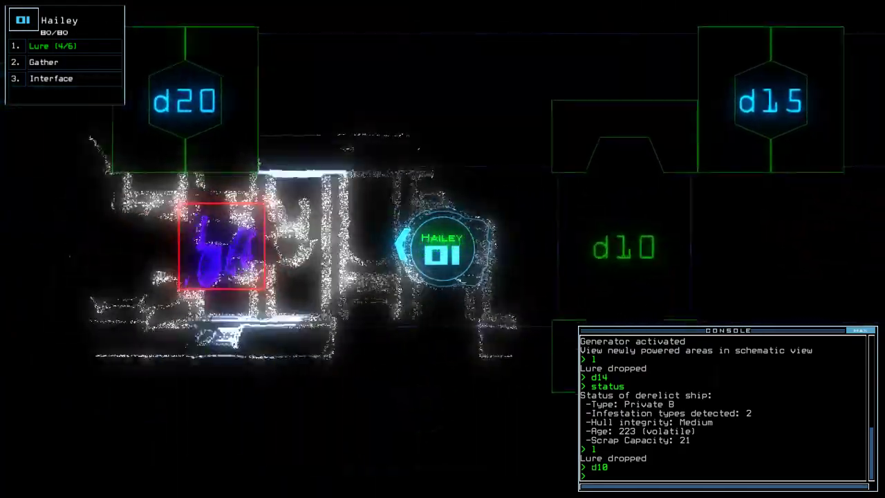
type("pickup")
key("Return")
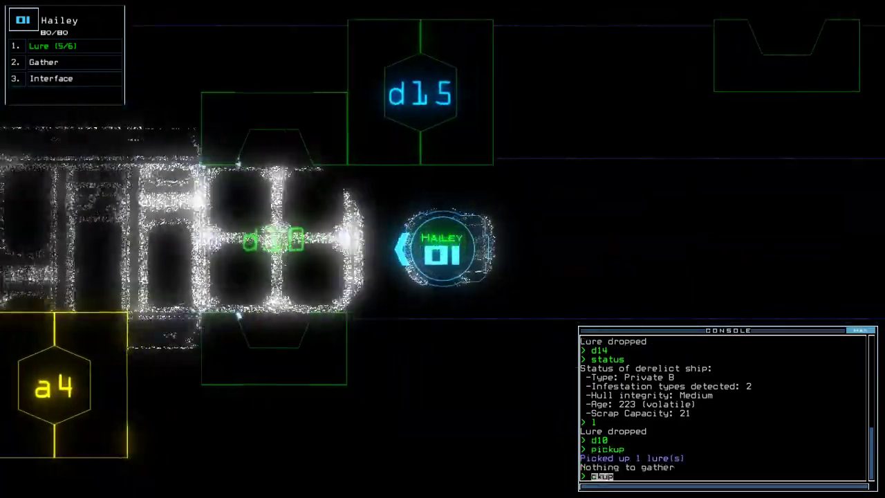
type("d15")
Toggle door d15, recover the second lure, seal the nearby doors and d20
key("Return")
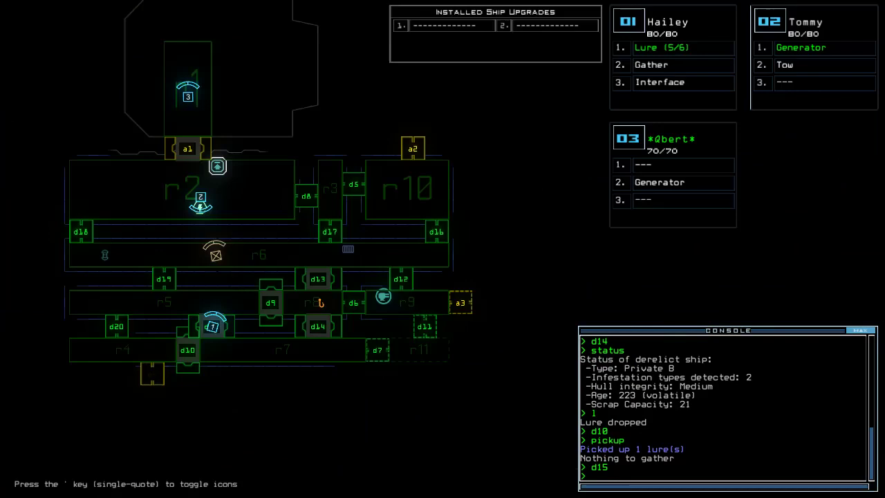
type("d15")
key("Return")
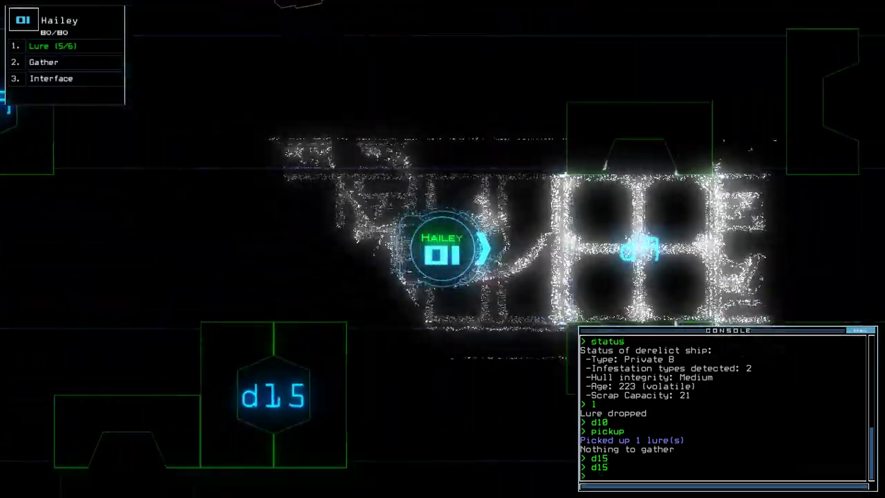
type("pi")
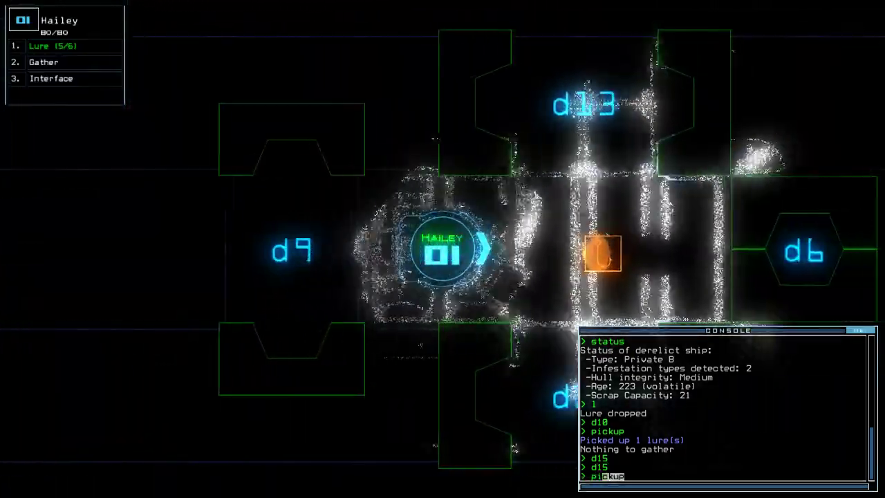
type("ckup")
key("Return")
type("cc")
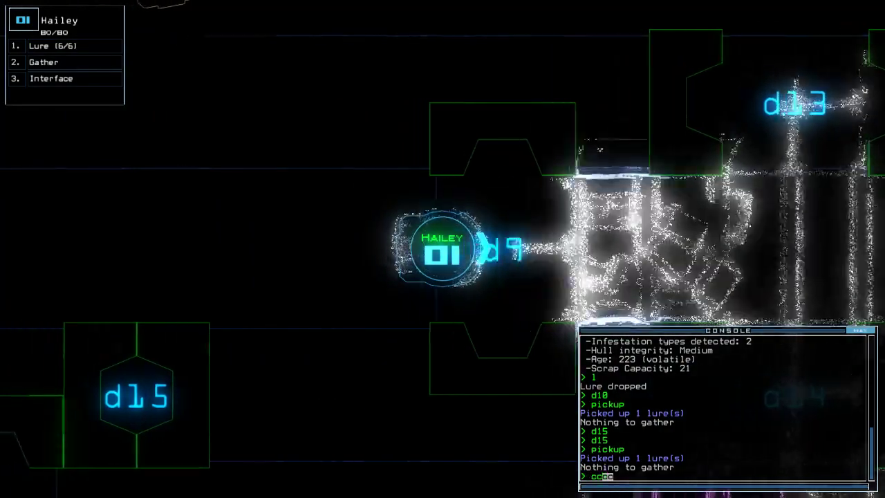
type("c")
key("Return")
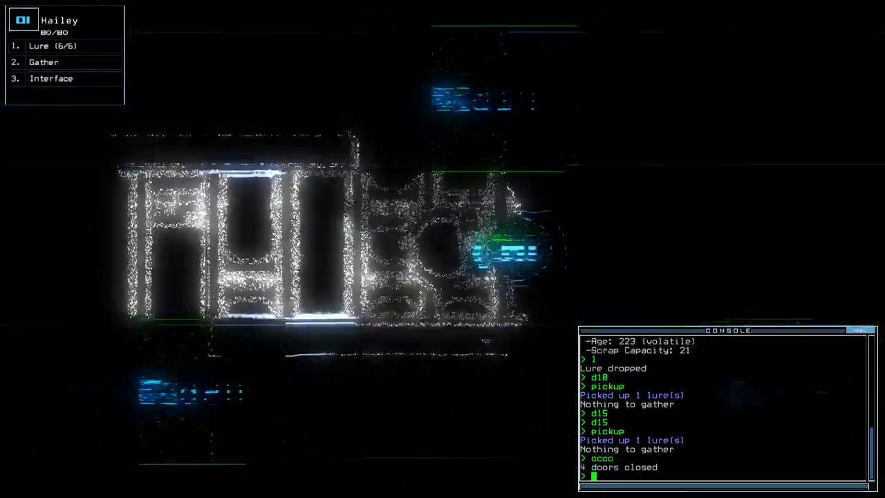
type("d20")
key("Return")
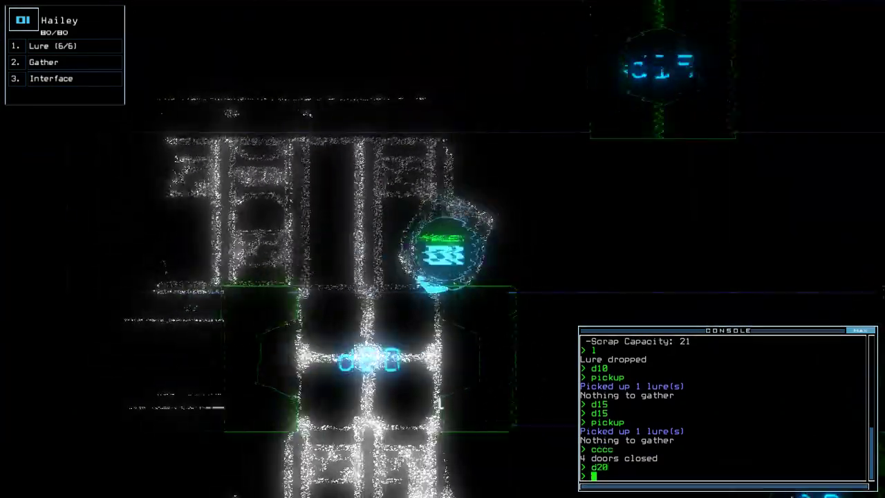
type("d0t")
Toggle the ship defenses, open doors d14 and d6, close d20 and toggle d10
key("Return")
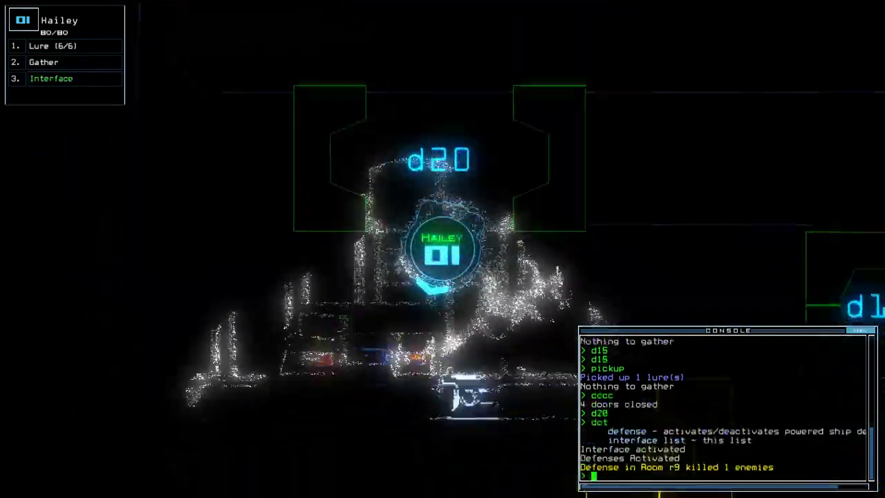
type("df")
key("Return")
key("Tab")
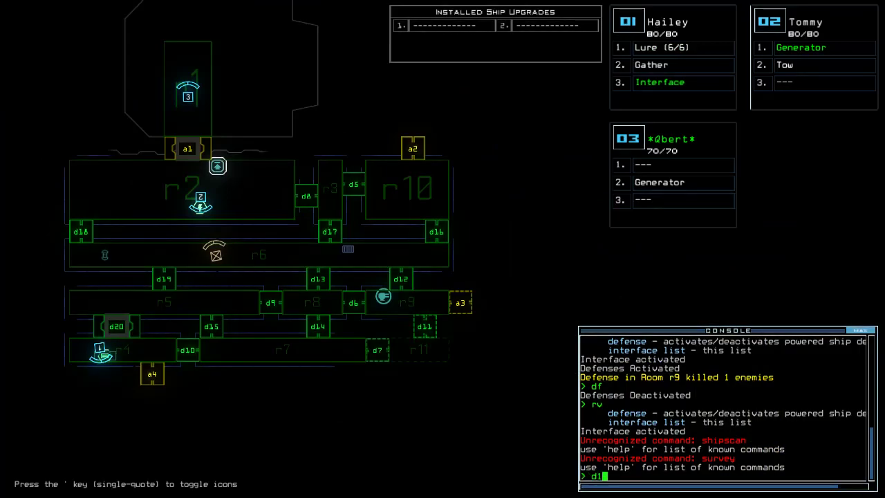
type("6")
key("Return")
key("Tab")
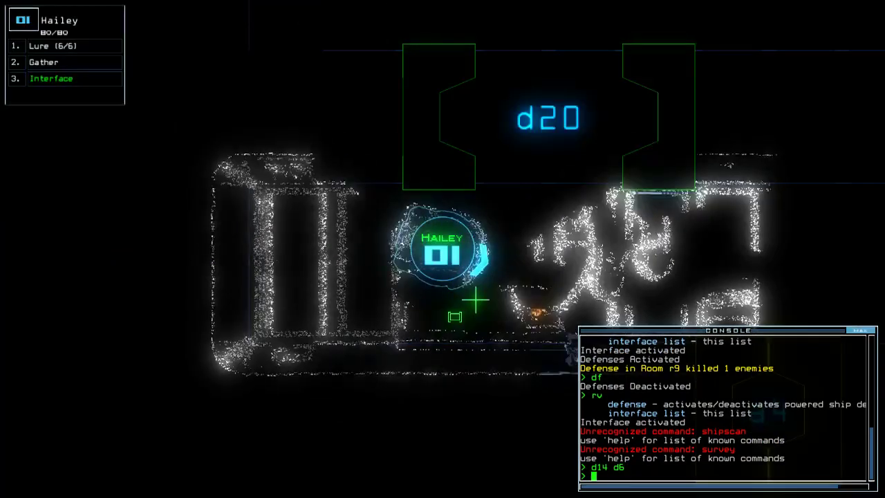
type("d2")
type("0")
key("Return")
type("d1")
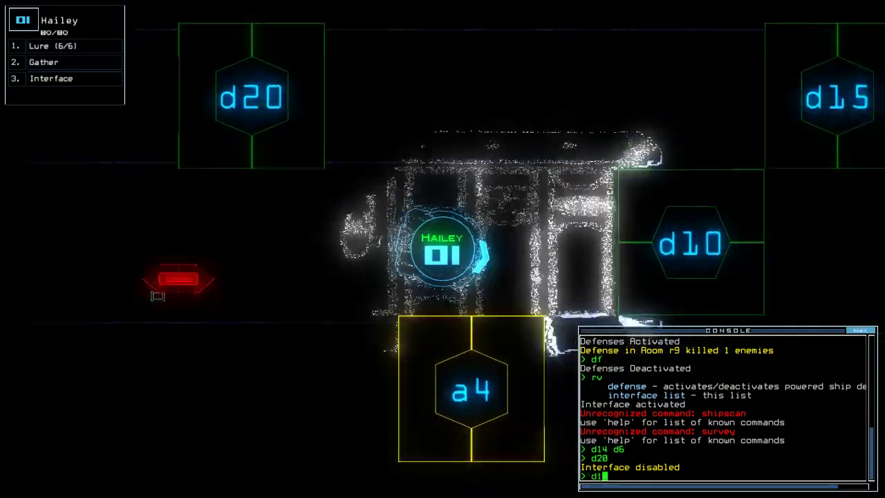
type("0")
key("Return")
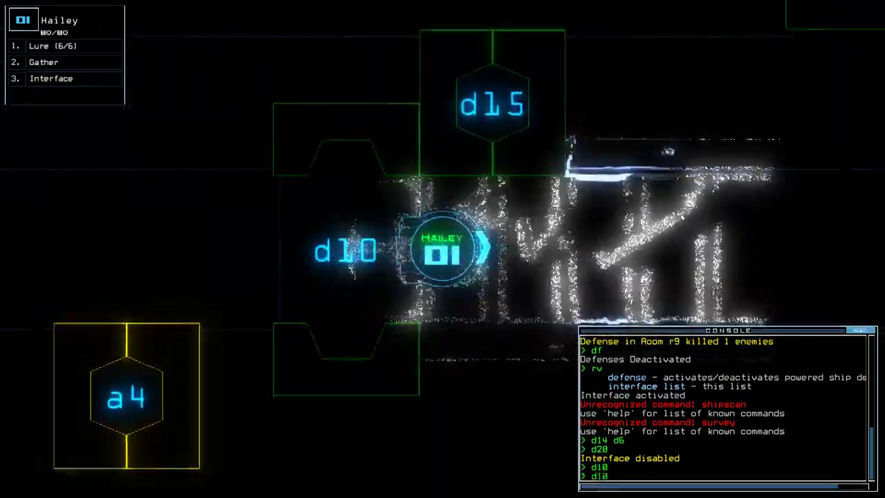
key("Return")
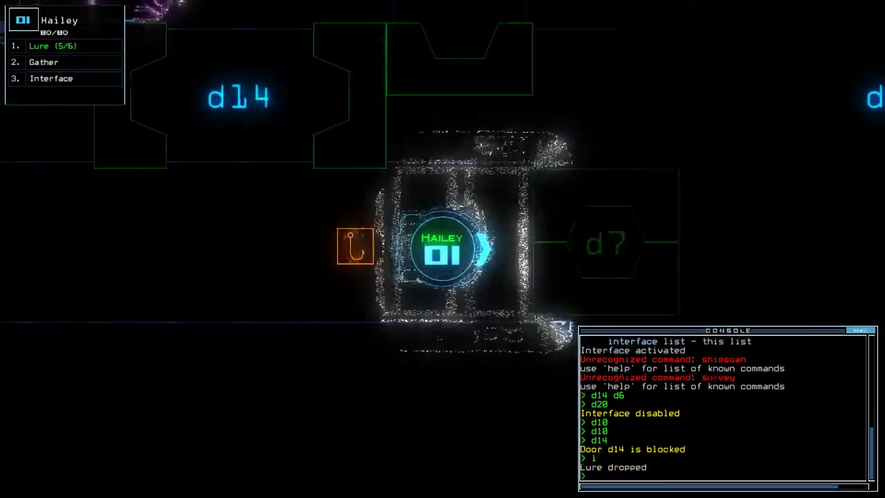
type("d7")
Open d7 to recover the lure, close d7, toggle d10, and reactivate the defenses
key("Return")
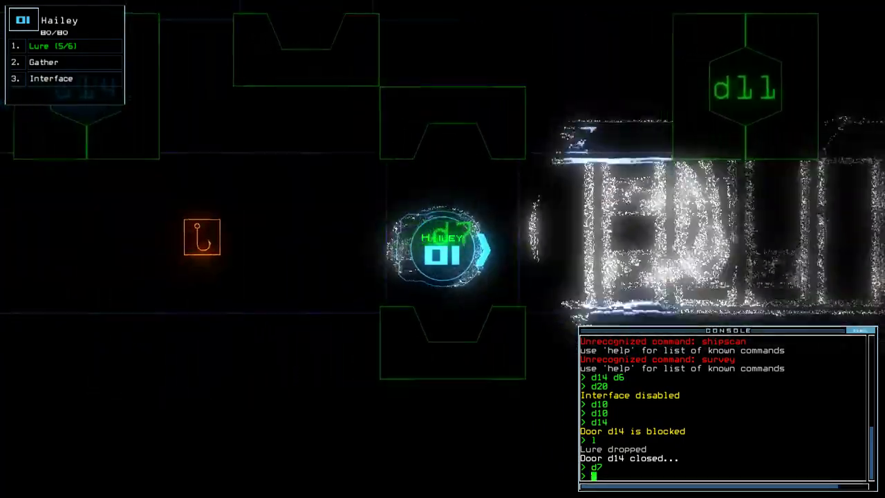
type("pickup")
key("Return")
type("d7")
key("Return")
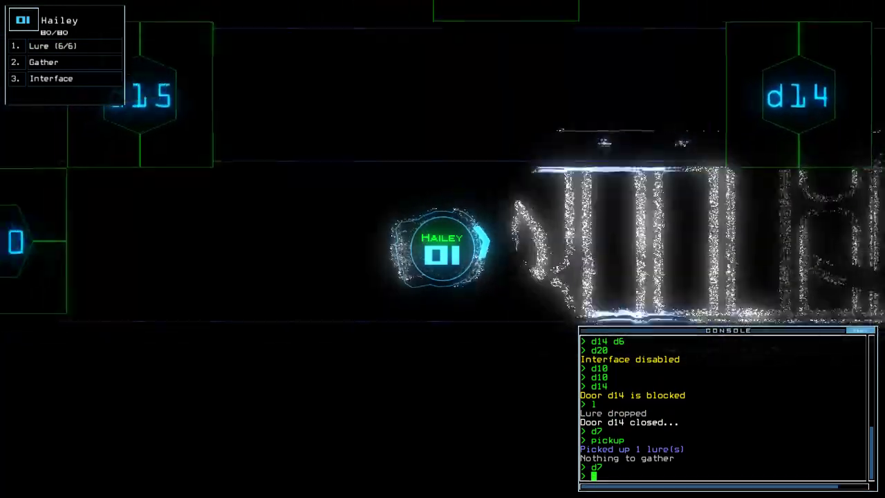
type("d10")
key("Return")
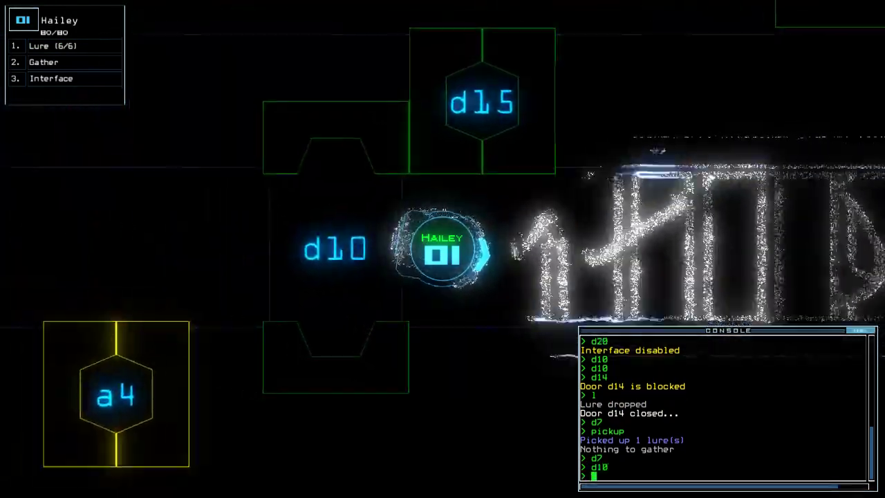
type("dct")
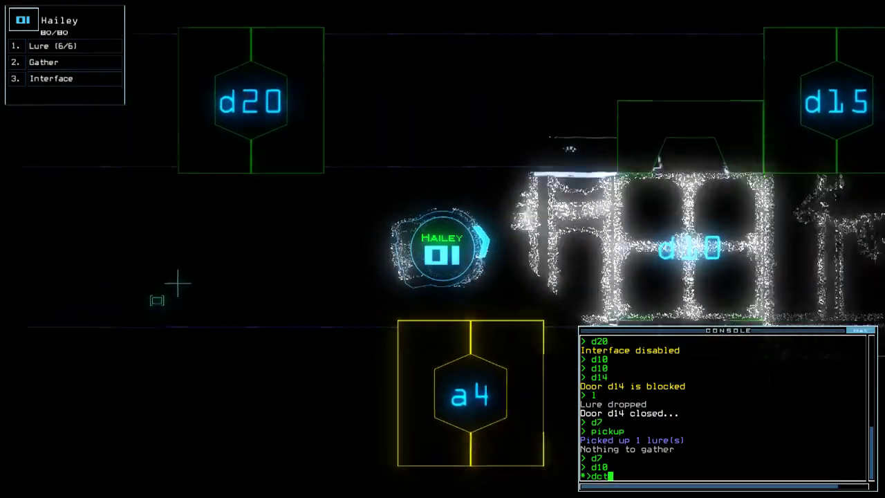
type("df")
key("Return")
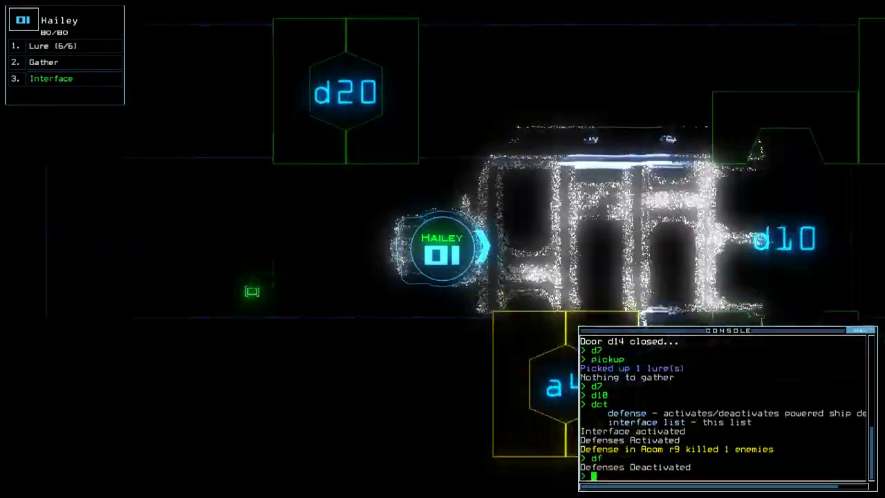
type("dd")
key("BackSpace")
key("BackSpace")
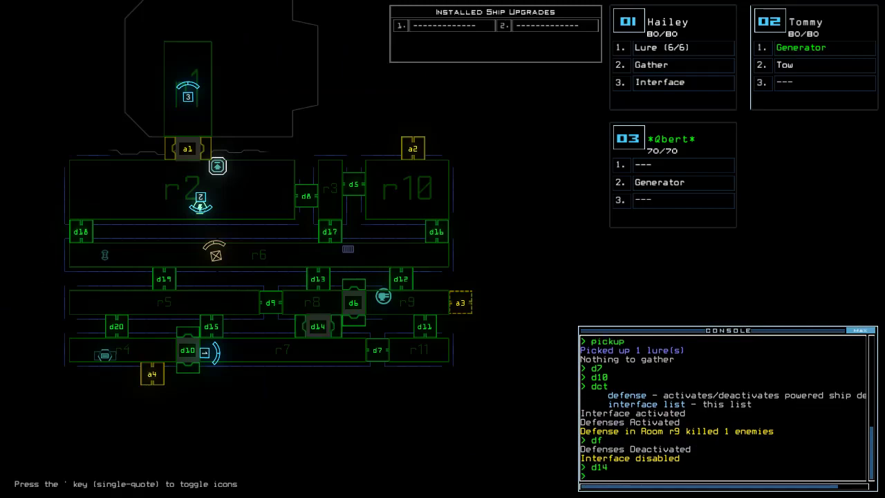
type("back 2")
Send drone 2 back to the ship and gather the remaining scrap with Hailey
key("Return")
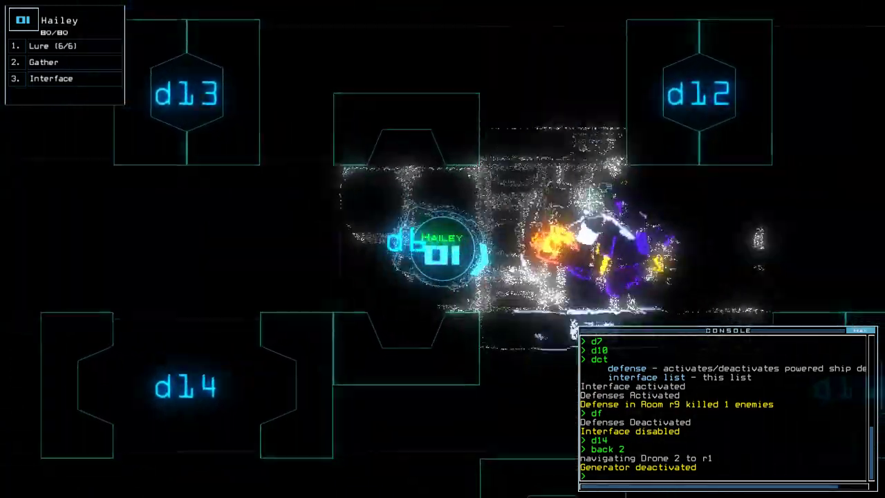
key("g")
key("Return")
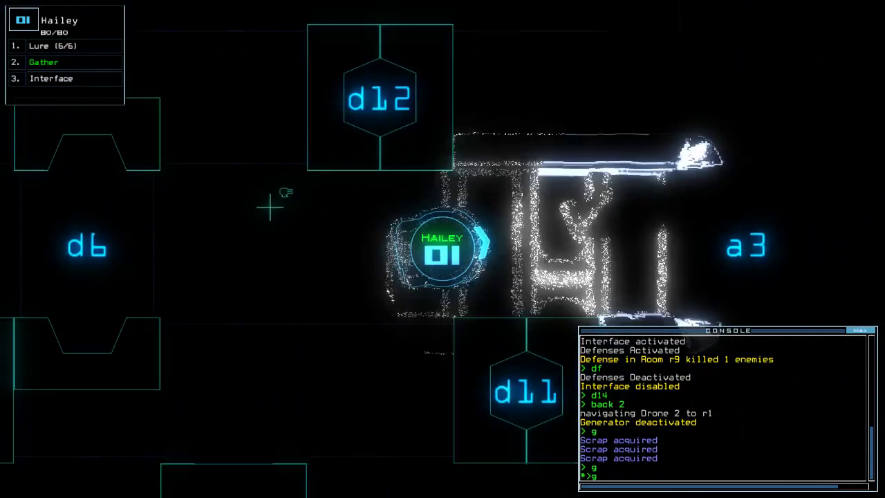
type("g")
key("Return")
type("g")
key("Return")
type("dd")
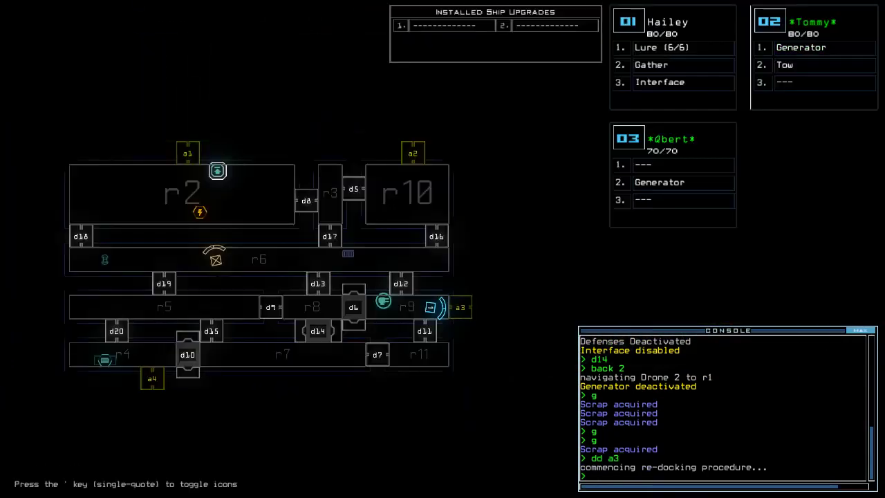
type("1")
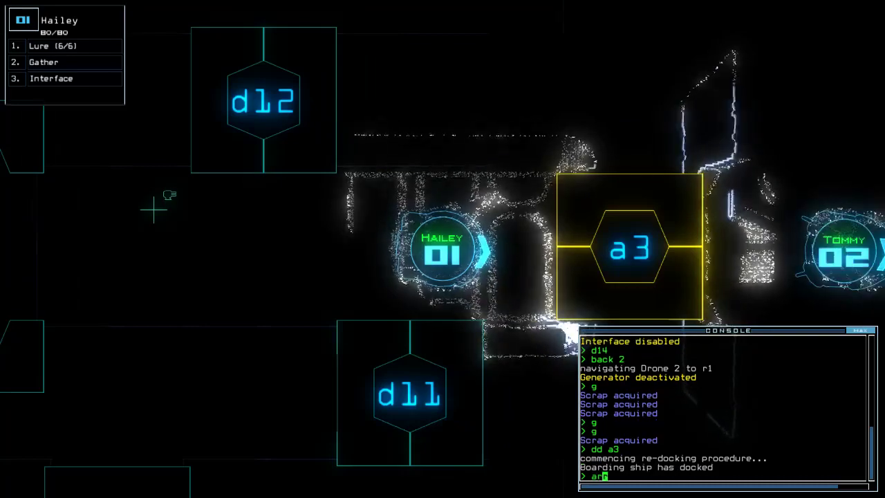
type("r")
Open all doors to r1, depart the derelict, and view the 690 score on the leaderboard
key("Return")
type("oot")
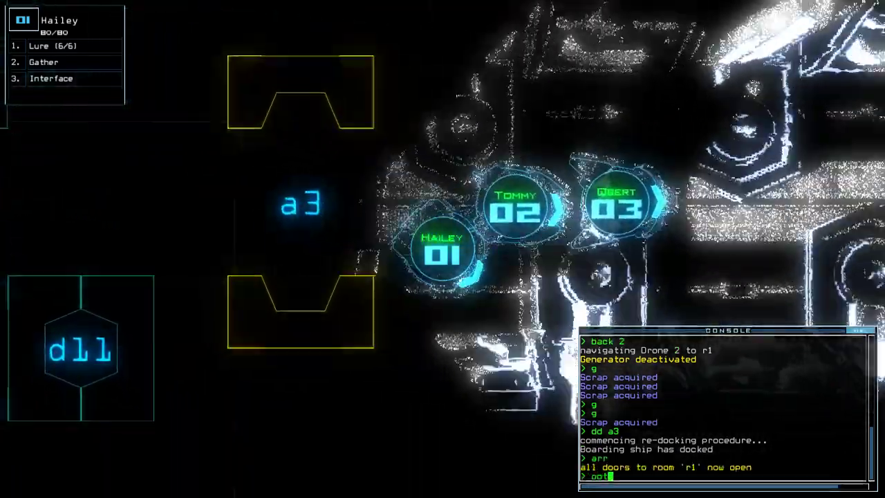
key("Return")
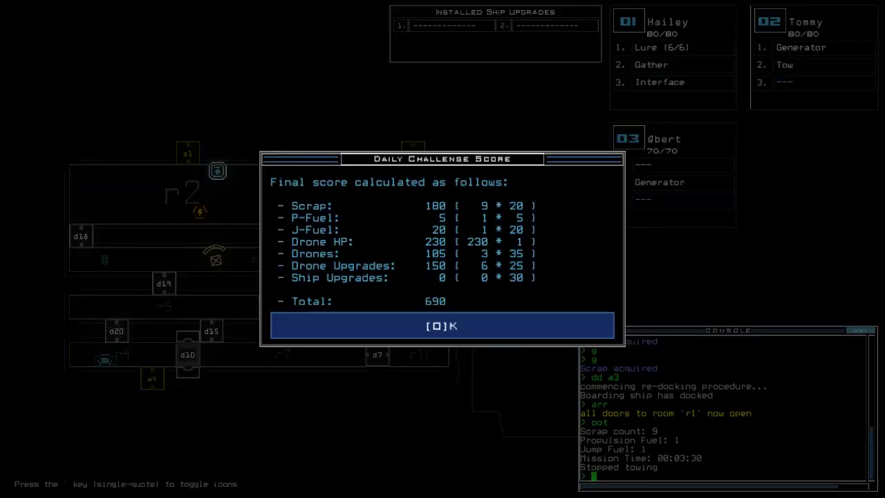
key("o")
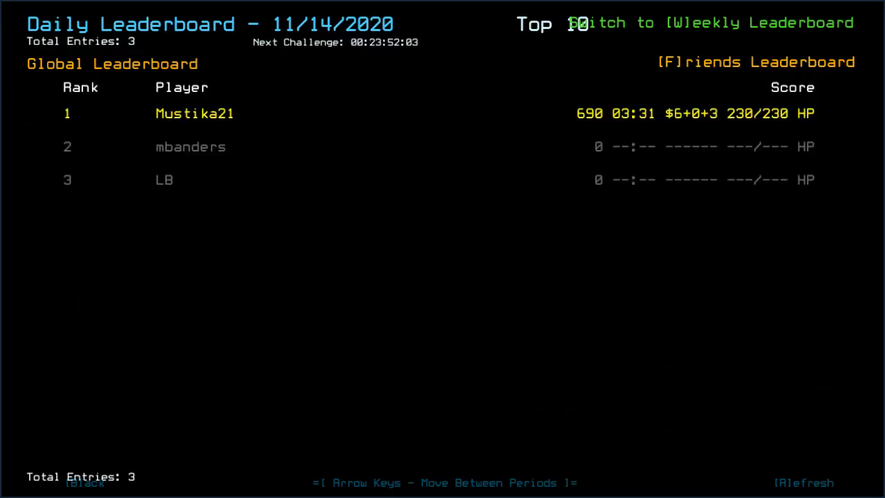